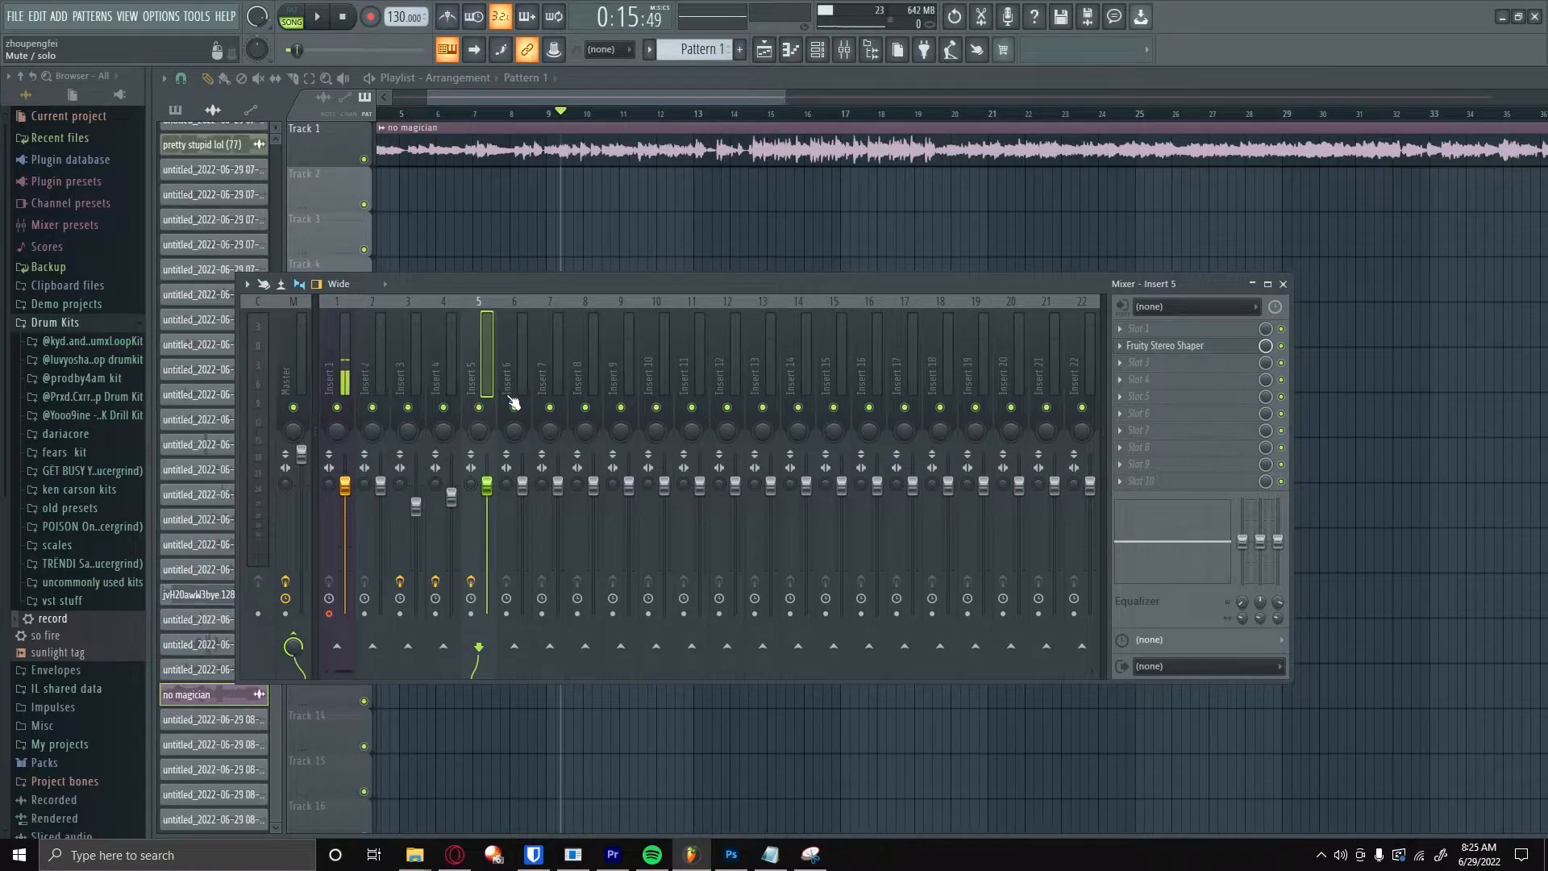
# Enable Waves Tune Real-Time Stereo on Insert 3 and set its Speed to 0.7 ms and Note Transition to 26.4 ms
pyautogui.click(408, 366)
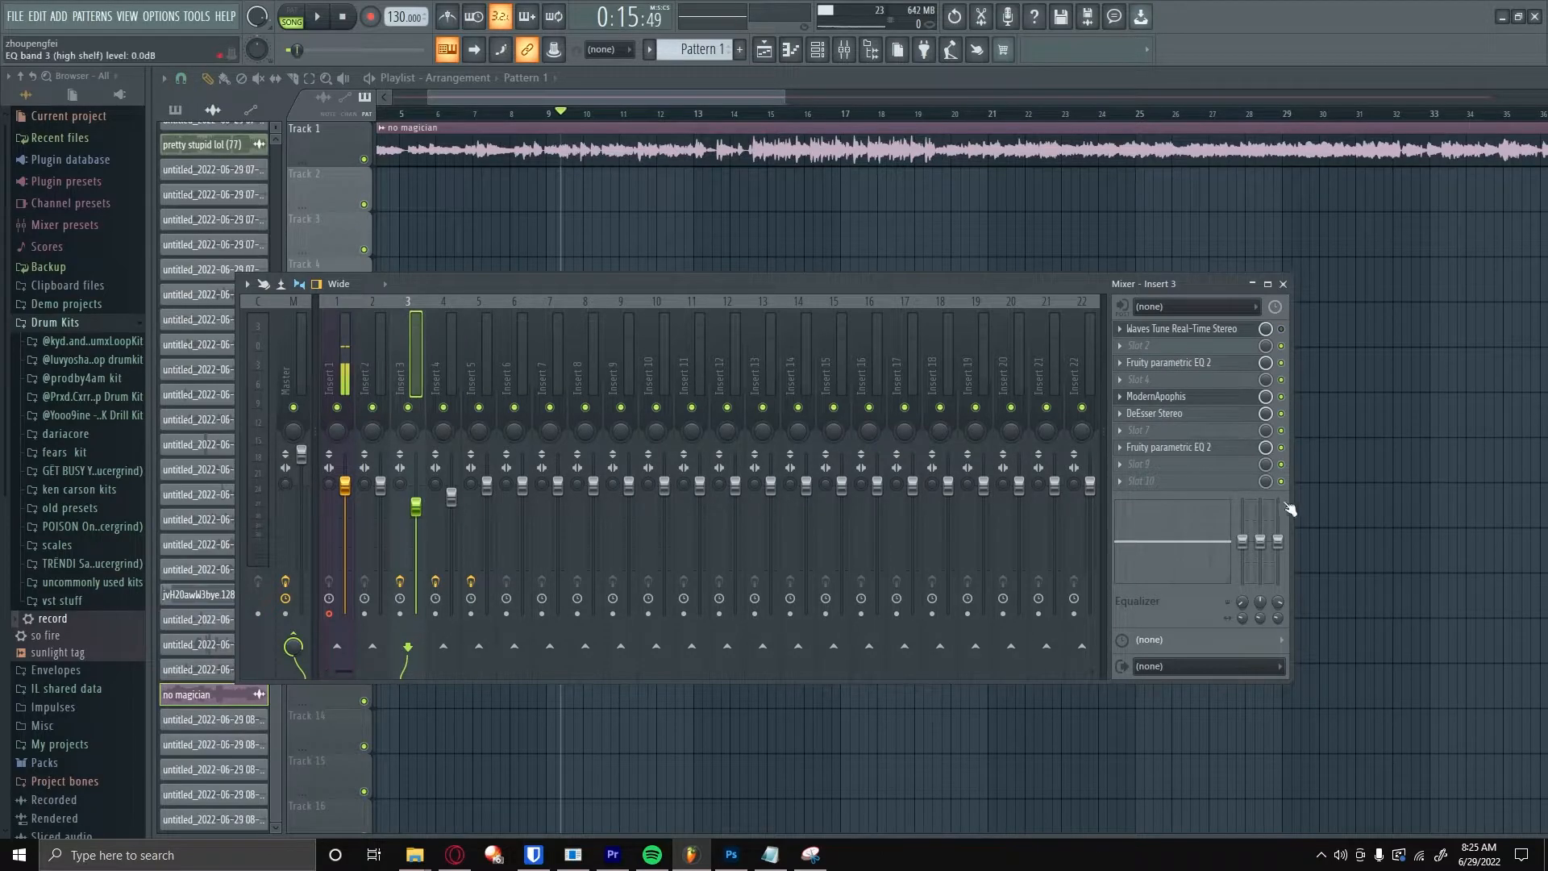
pyautogui.click(1281, 329)
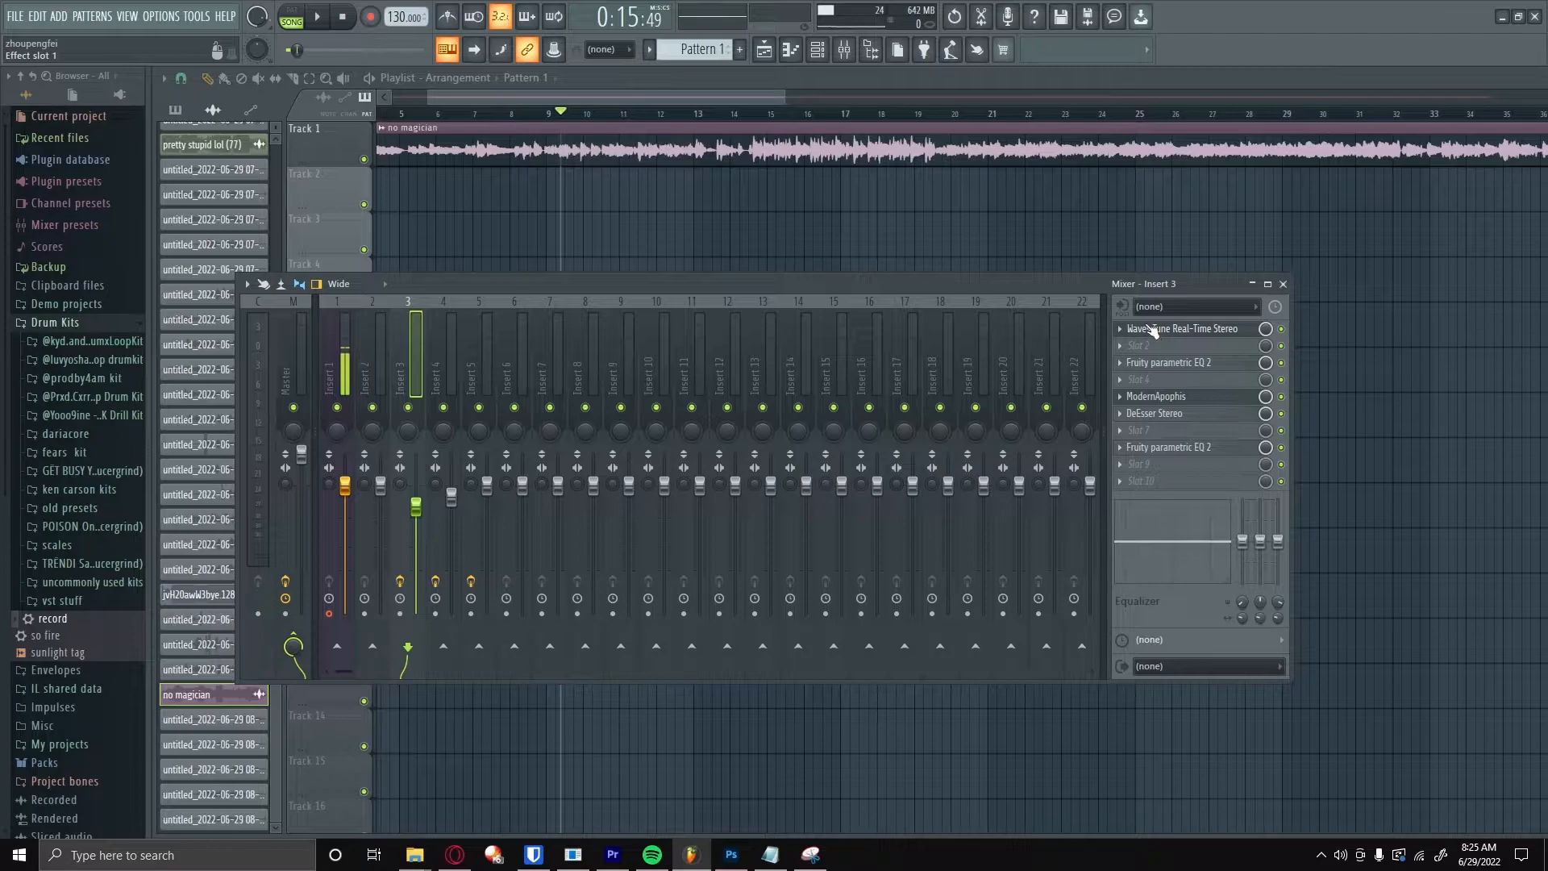
pyautogui.click(1182, 335)
pyautogui.moveTo(1102, 124); pyautogui.dragTo(724, 253)
pyautogui.moveTo(433, 364); pyautogui.dragTo(433, 355)
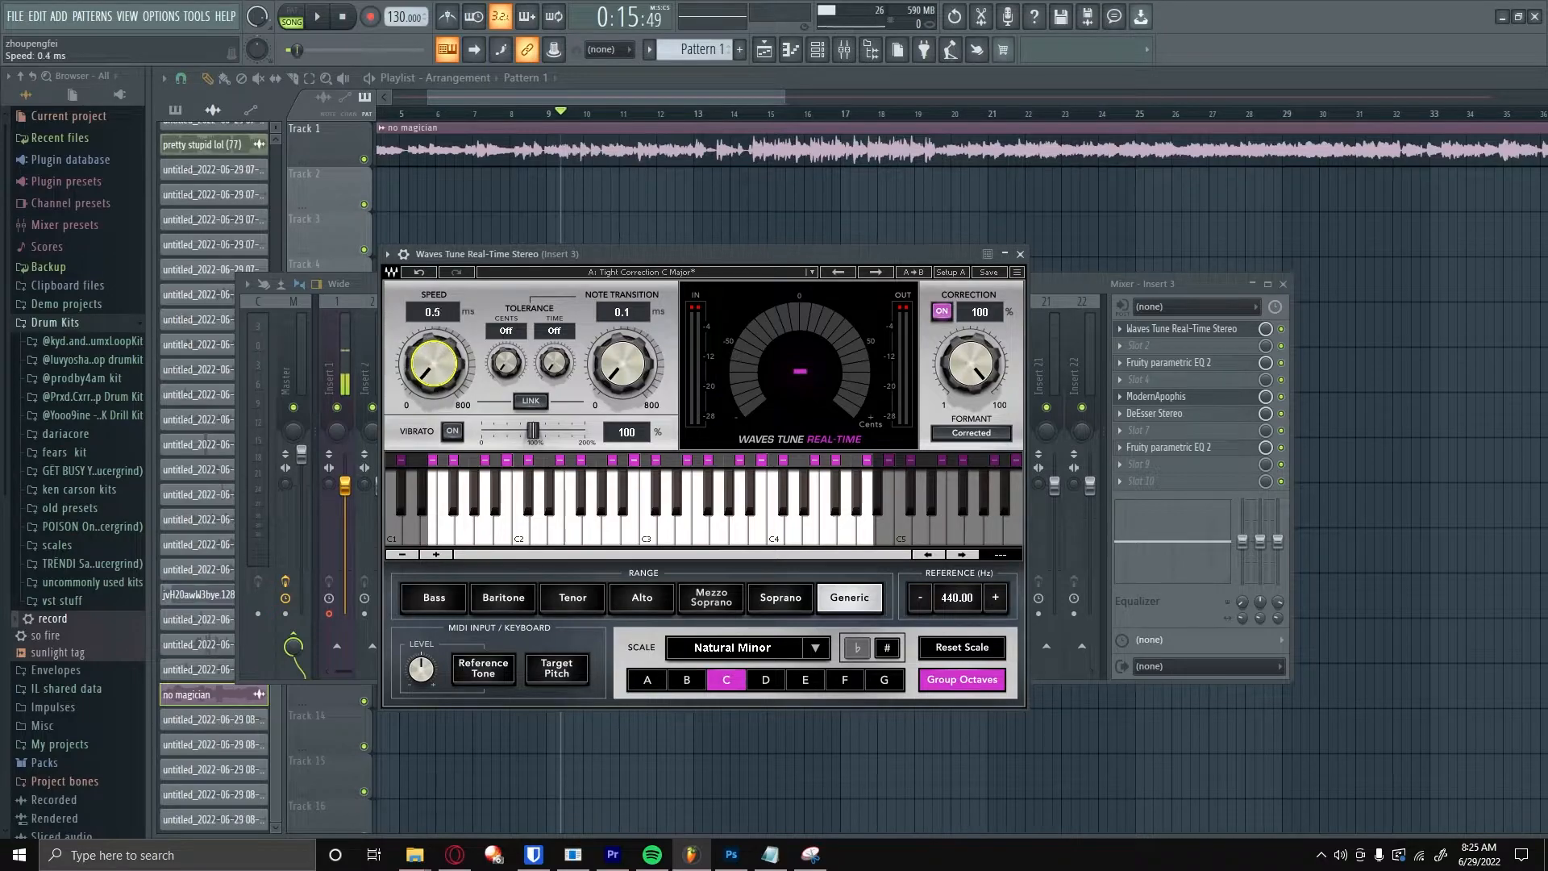
pyautogui.moveTo(623, 370); pyautogui.dragTo(622, 357)
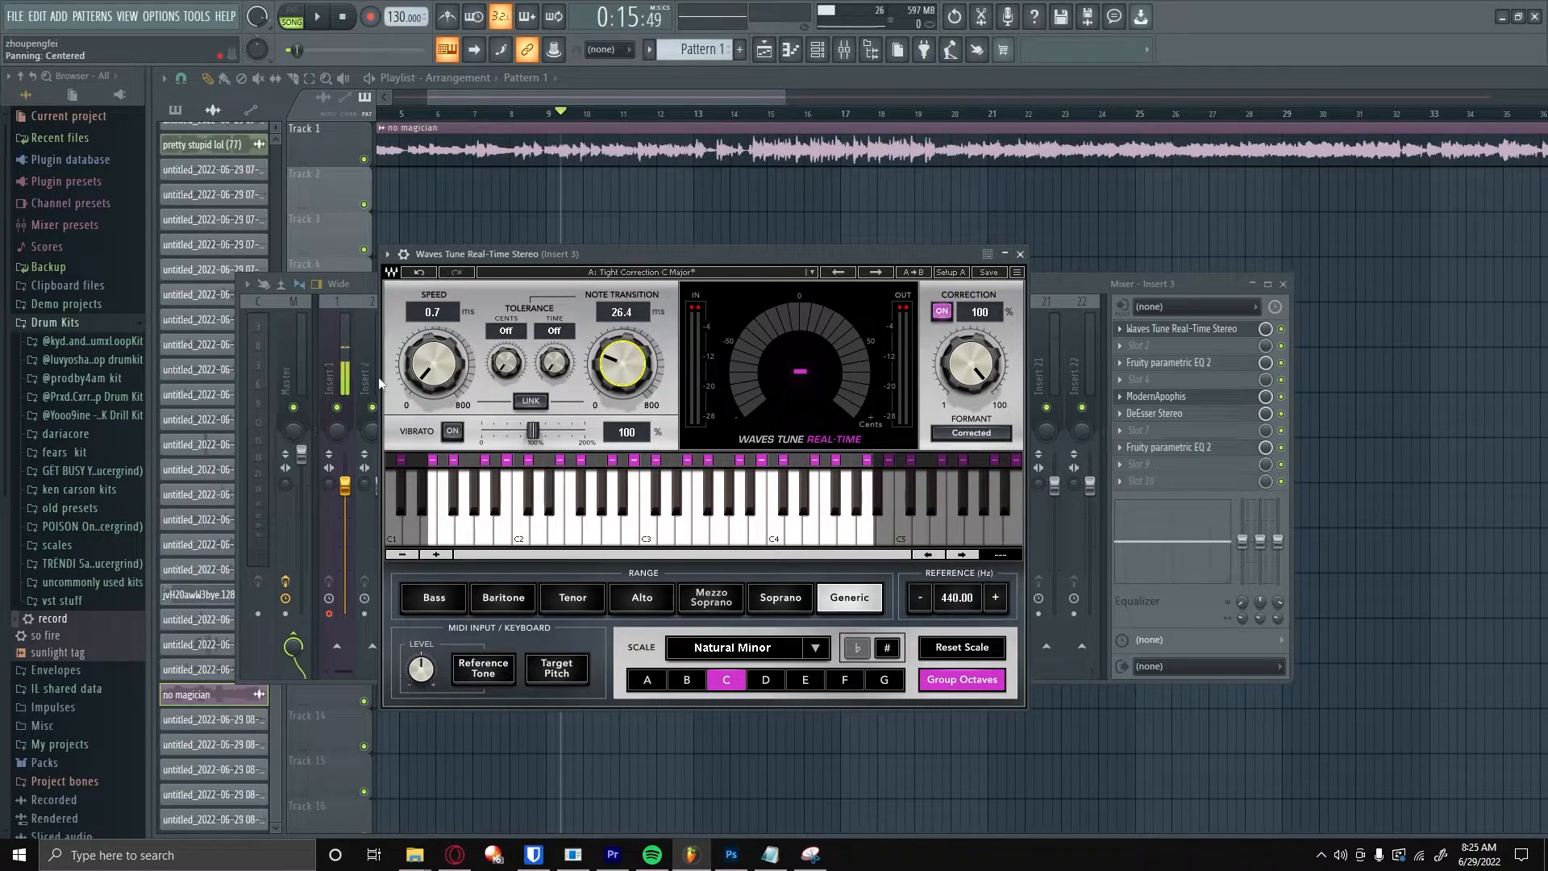
# Check the song's key in the Master channel's Auto-Key against the scale in Insert 3's Waves Tune Real-Time
pyautogui.click(302, 364)
pyautogui.click(1148, 379)
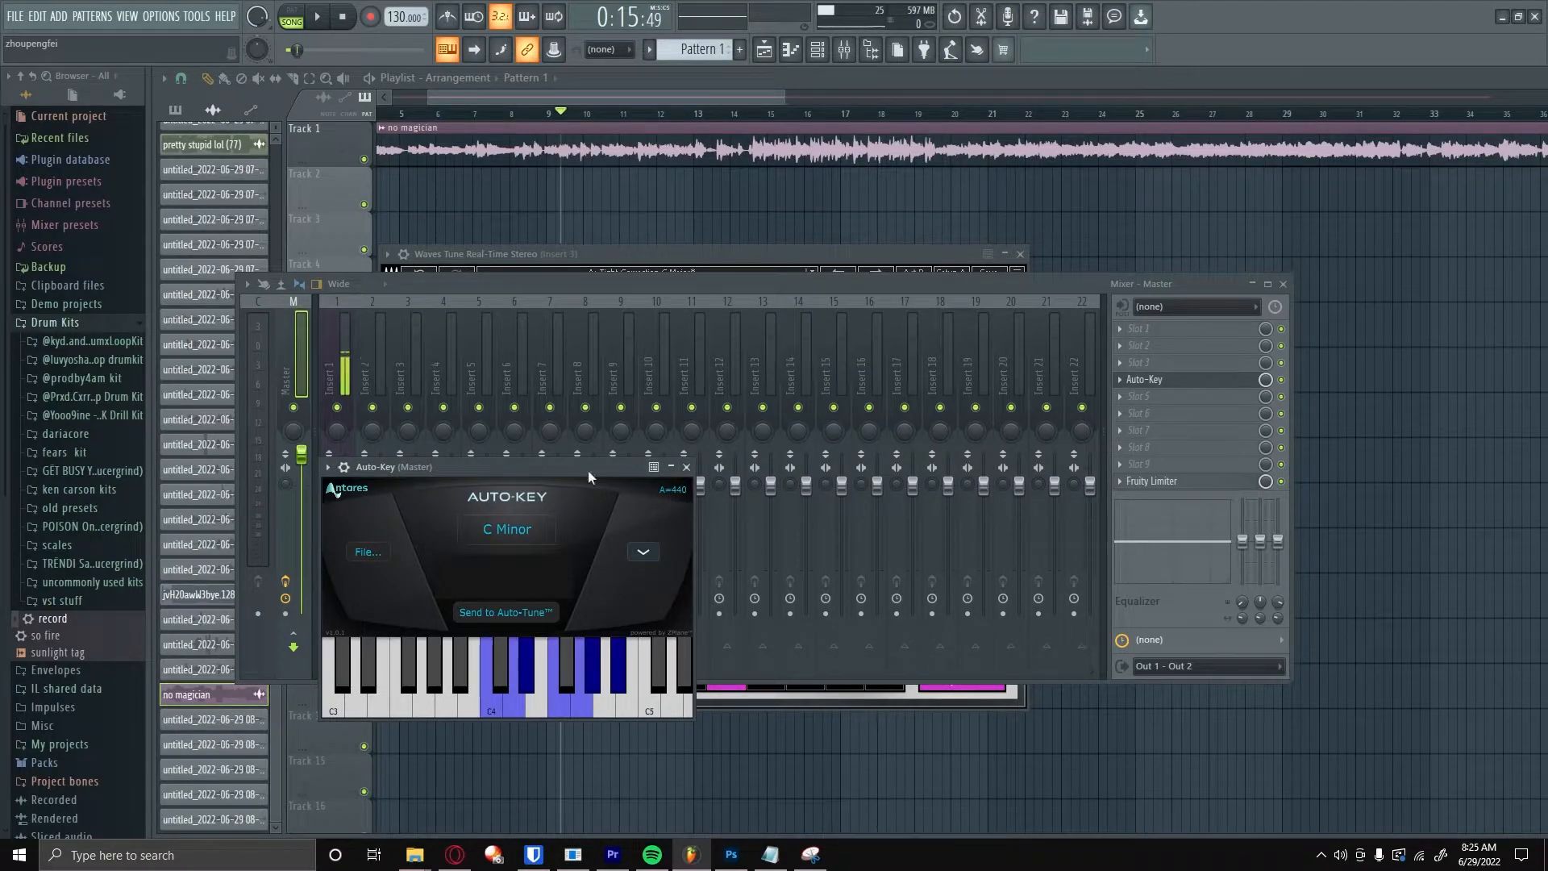
pyautogui.click(385, 350)
pyautogui.click(1204, 332)
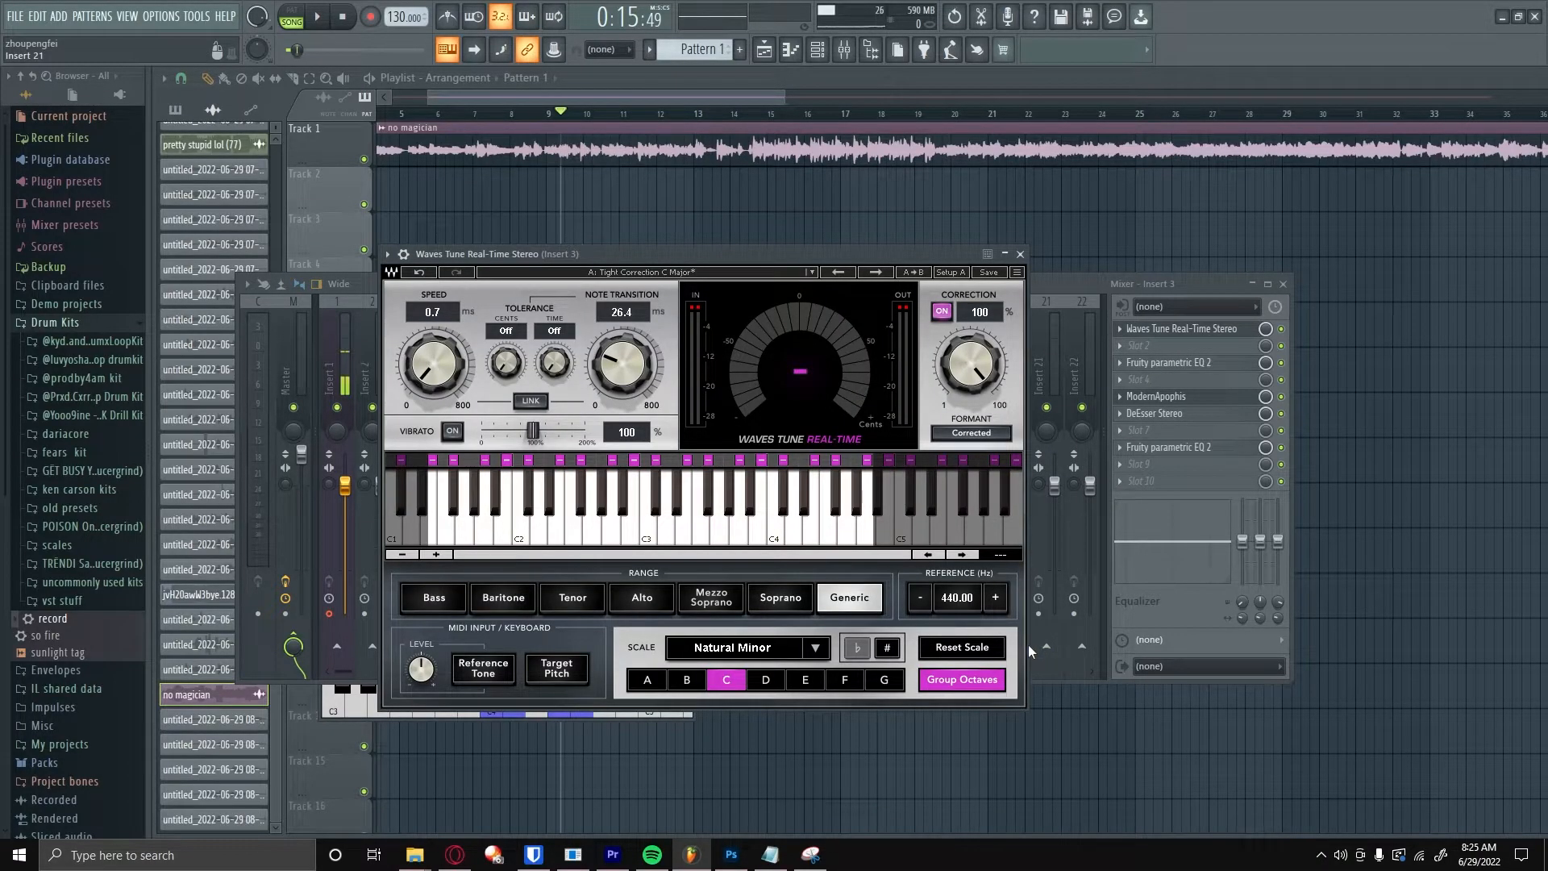
# Reshape Insert 3's first Fruity parametric EQ 2 by lowering band 1's frequency, raising band 2 and slightly raising band 6
pyautogui.click(1171, 362)
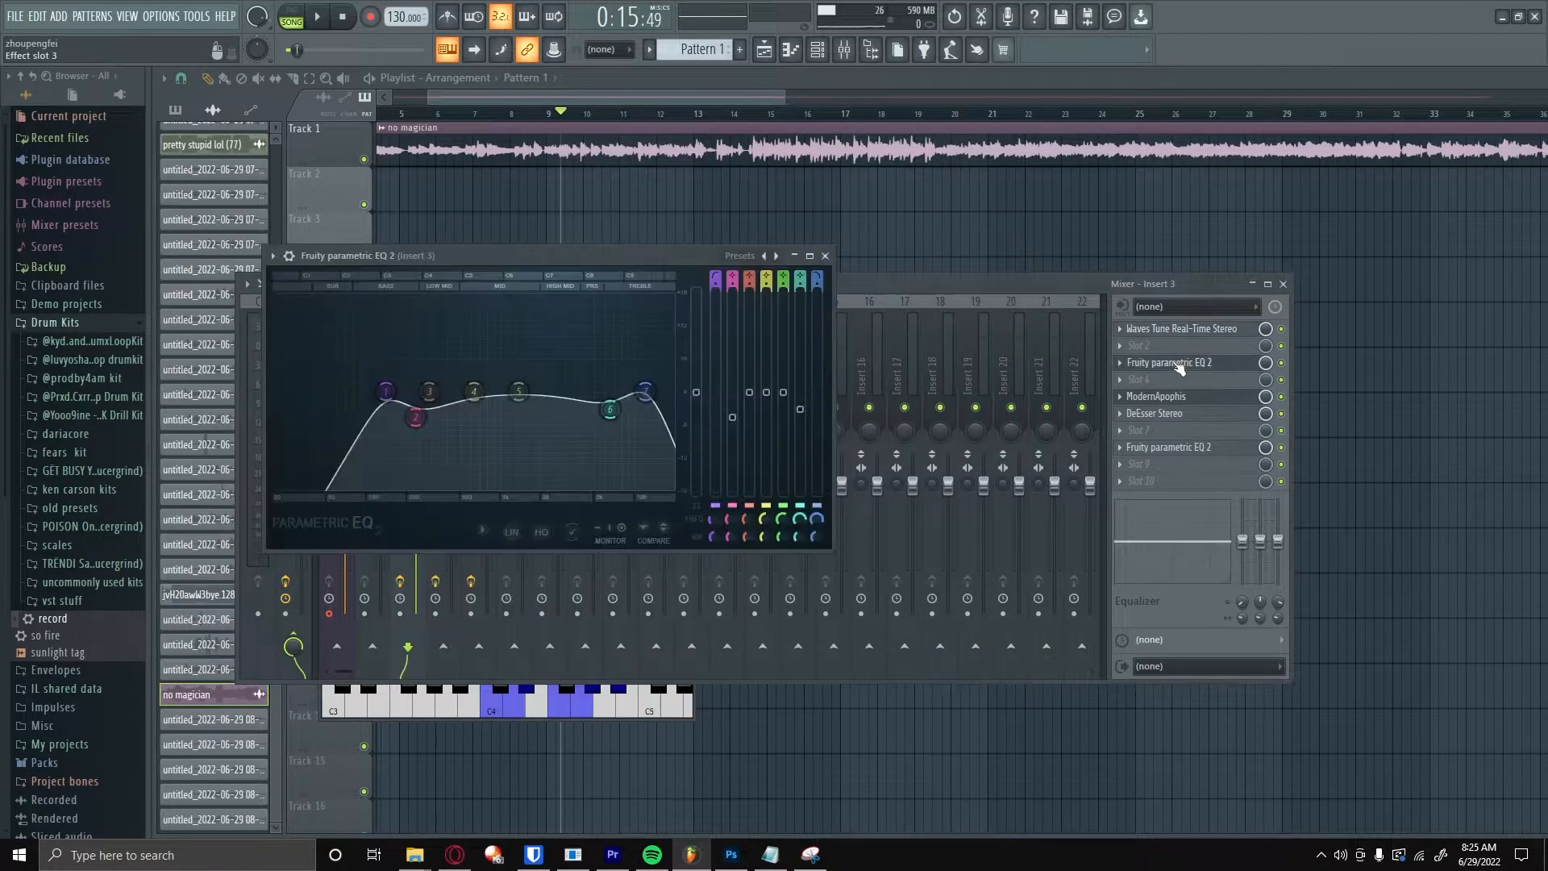
pyautogui.moveTo(562, 256); pyautogui.dragTo(786, 292)
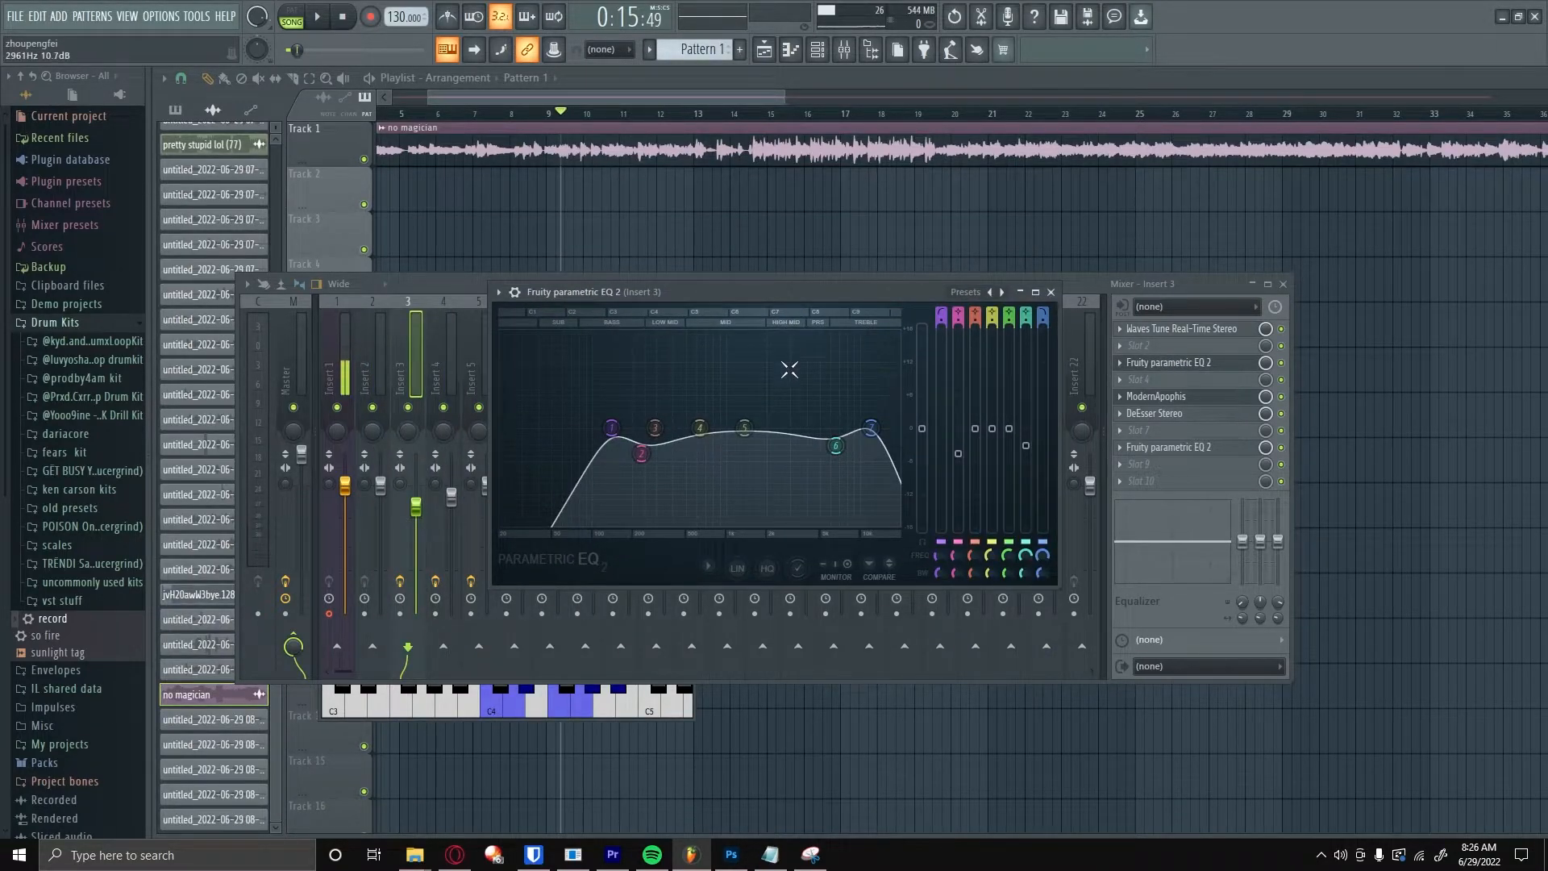
pyautogui.moveTo(611, 427); pyautogui.dragTo(641, 438)
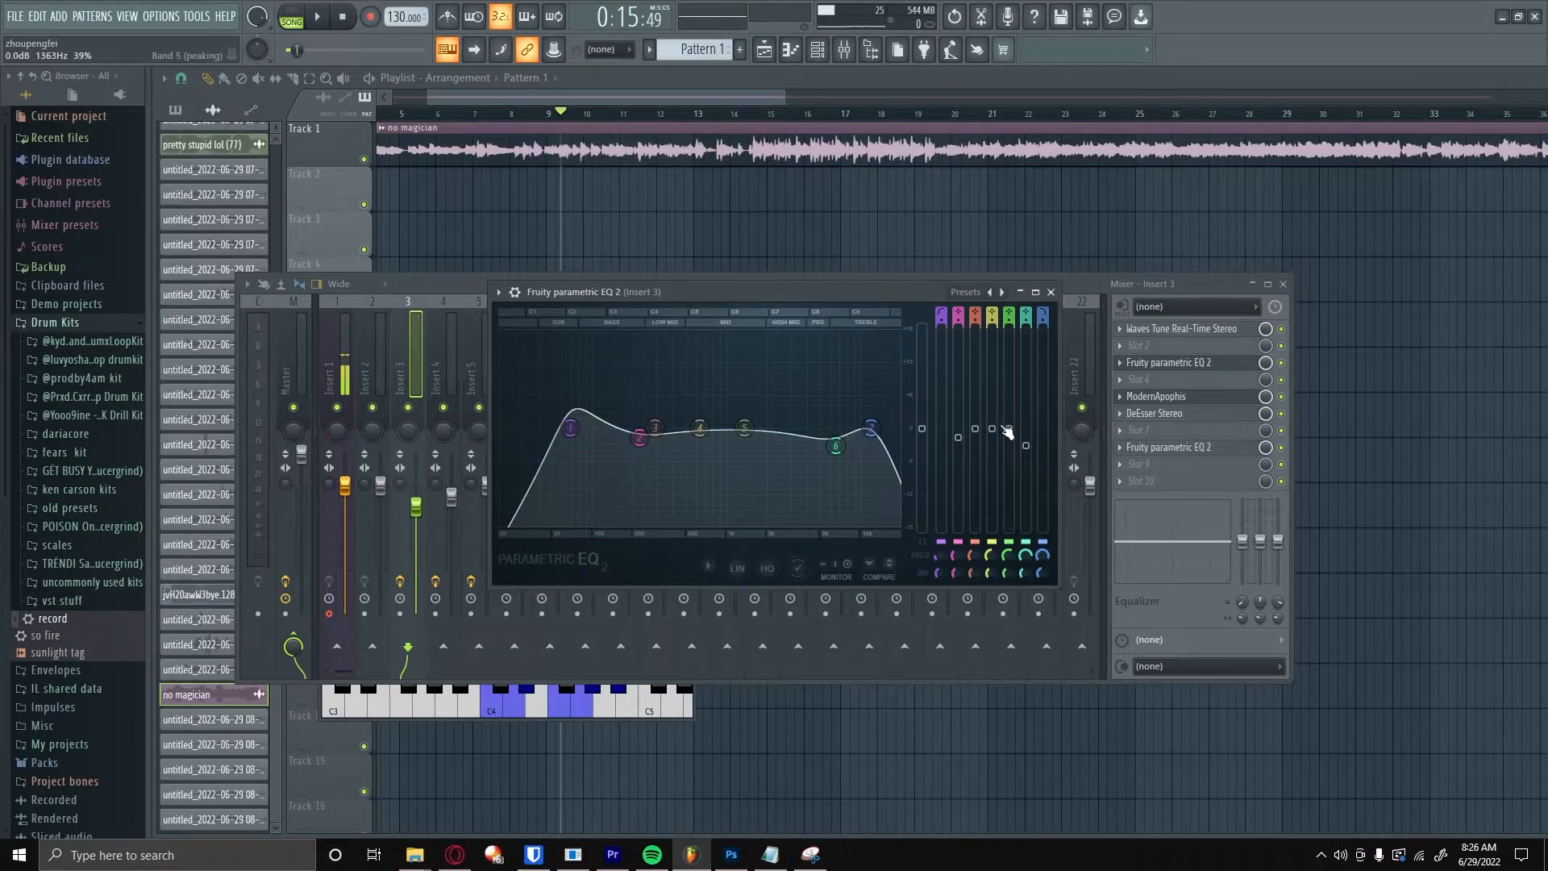
pyautogui.moveTo(847, 470); pyautogui.dragTo(830, 427)
pyautogui.click(1050, 292)
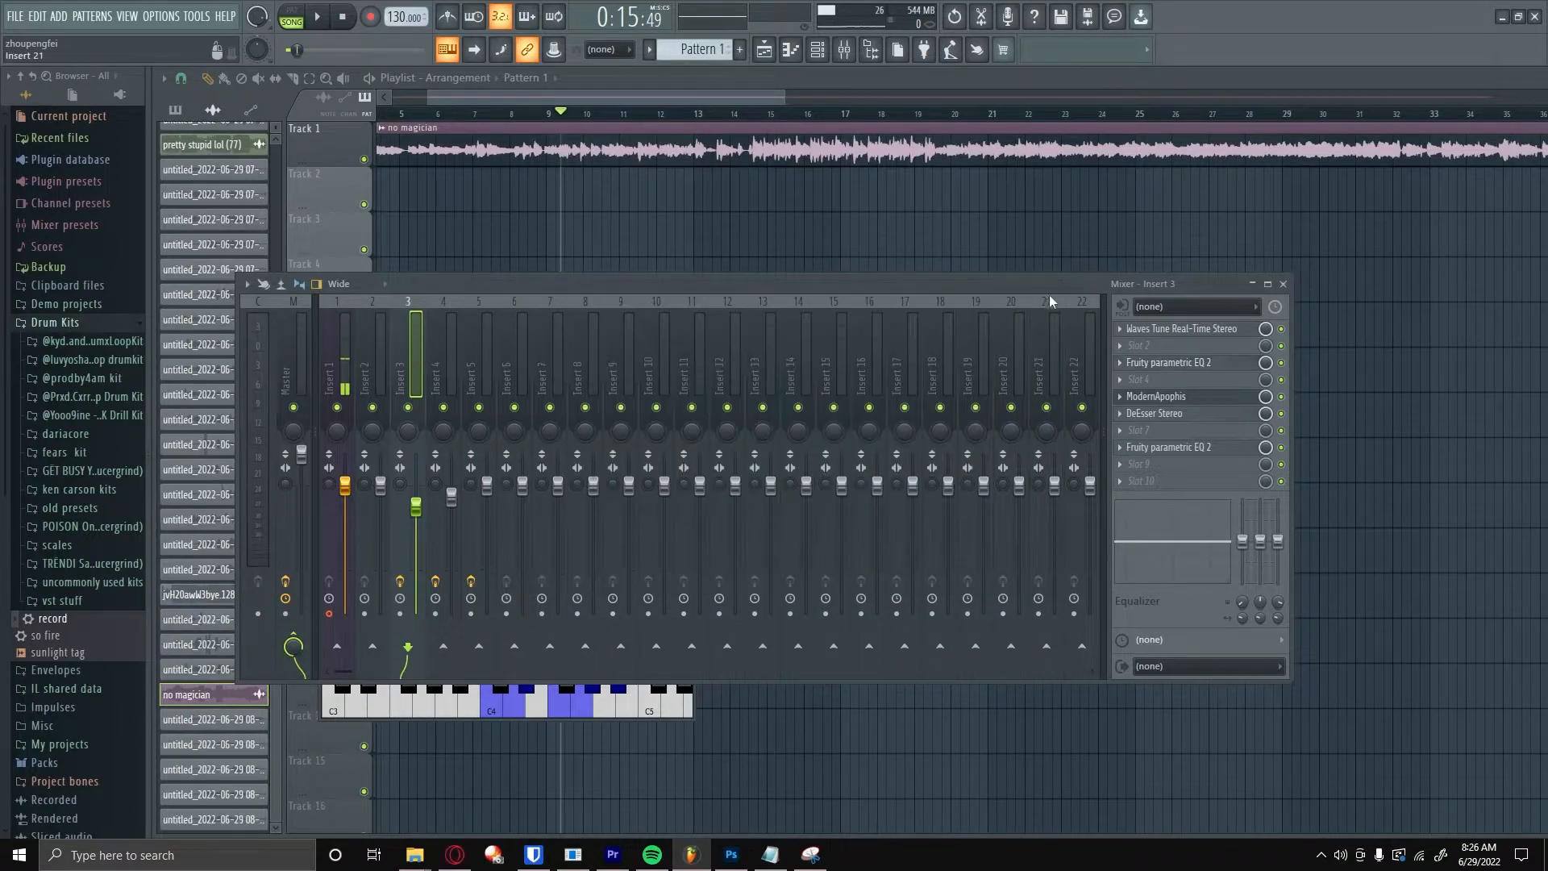
# Review Insert 3's first parametric EQ curve and the ModernApophis compressor settings
pyautogui.click(1203, 363)
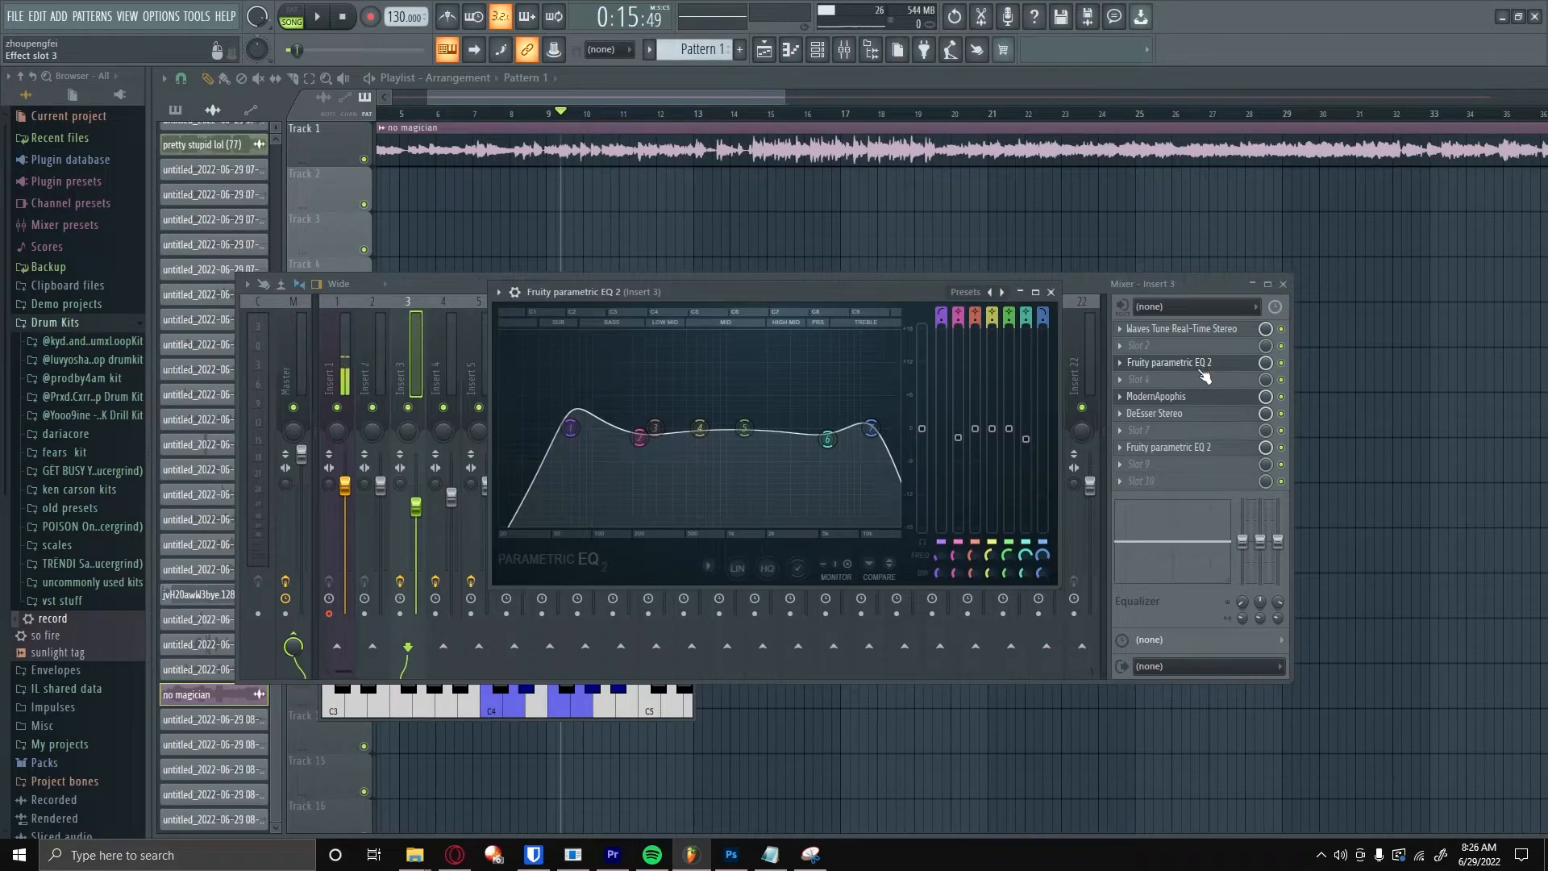
pyautogui.click(1200, 396)
pyautogui.moveTo(584, 240); pyautogui.dragTo(766, 330)
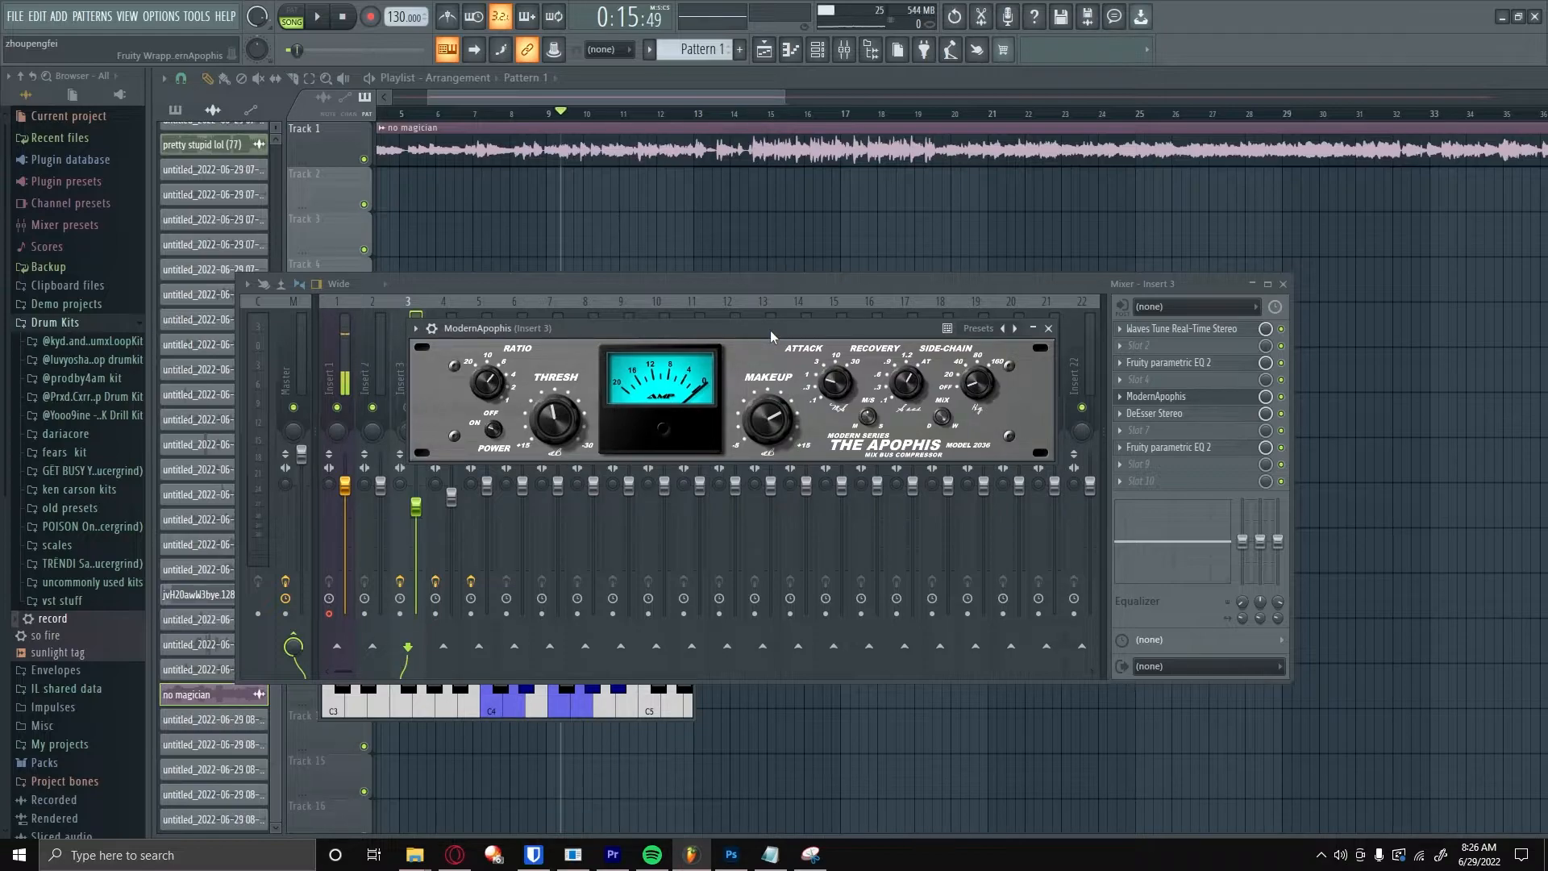
pyautogui.moveTo(771, 331); pyautogui.dragTo(774, 331)
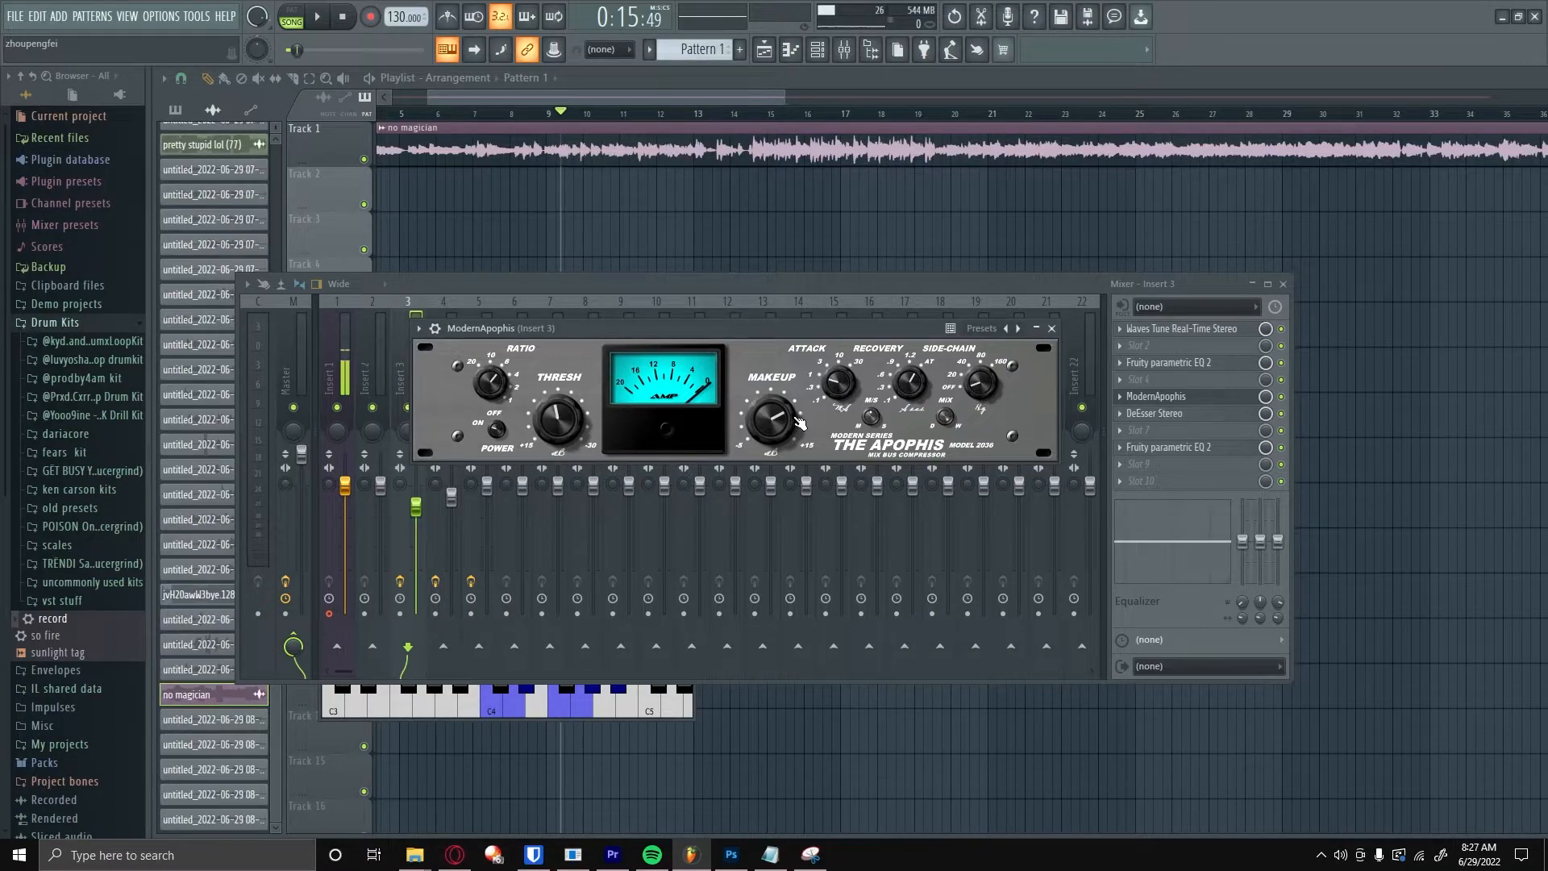
# Look at Insert 3's DeEsser Stereo and slightly raise the highest-frequency band in its second Fruity parametric EQ 2
pyautogui.click(1153, 412)
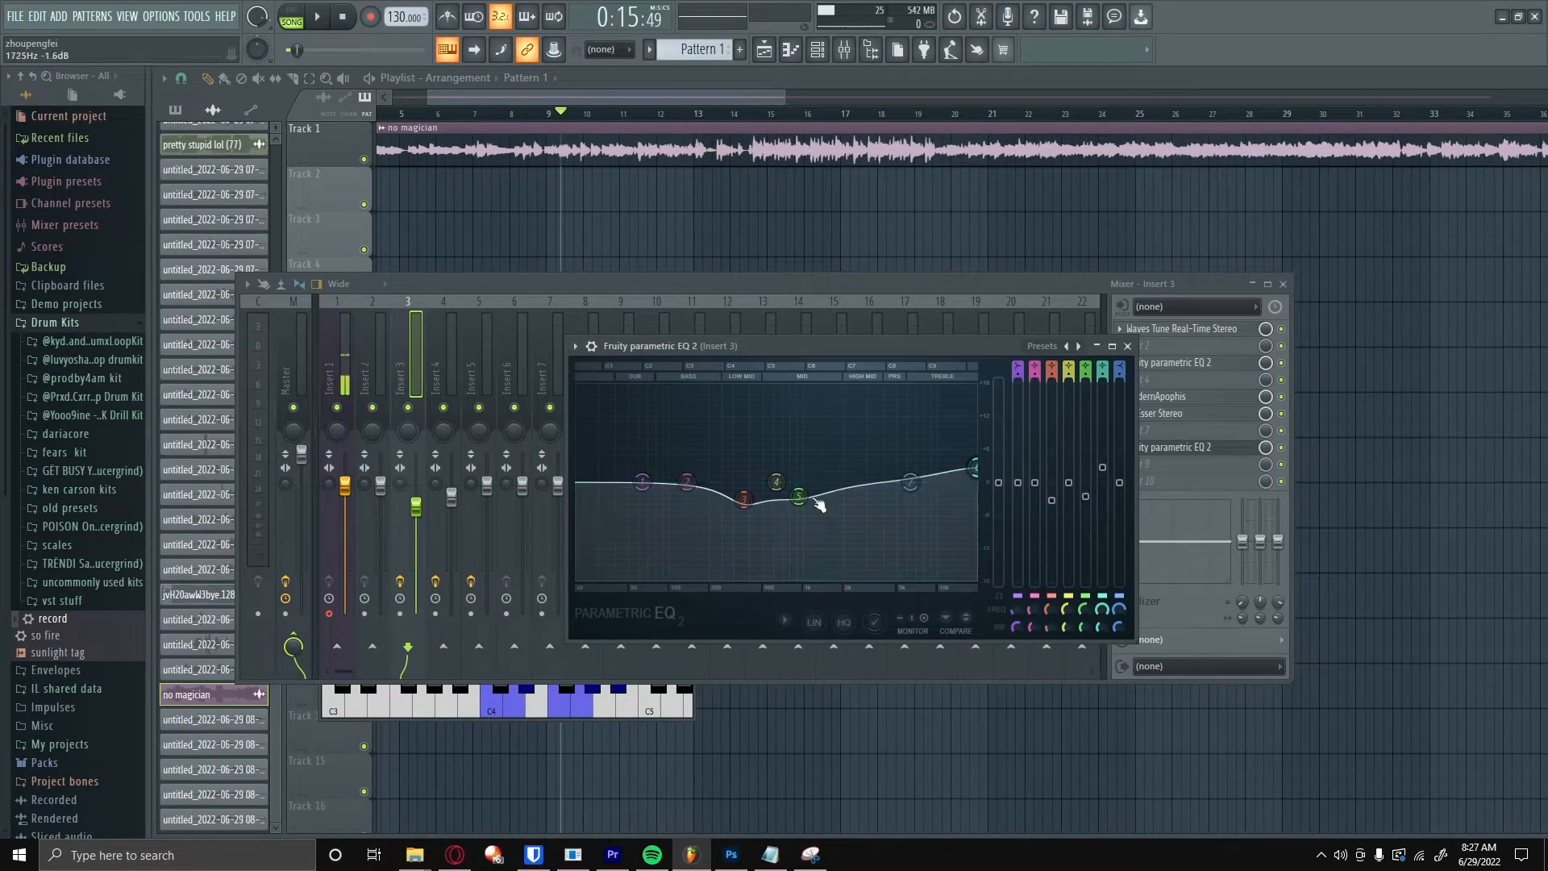
pyautogui.moveTo(976, 468)
pyautogui.mouseDown()
pyautogui.moveTo(976, 448)
pyautogui.moveTo(975, 465)
pyautogui.mouseUp()
pyautogui.click(1127, 346)
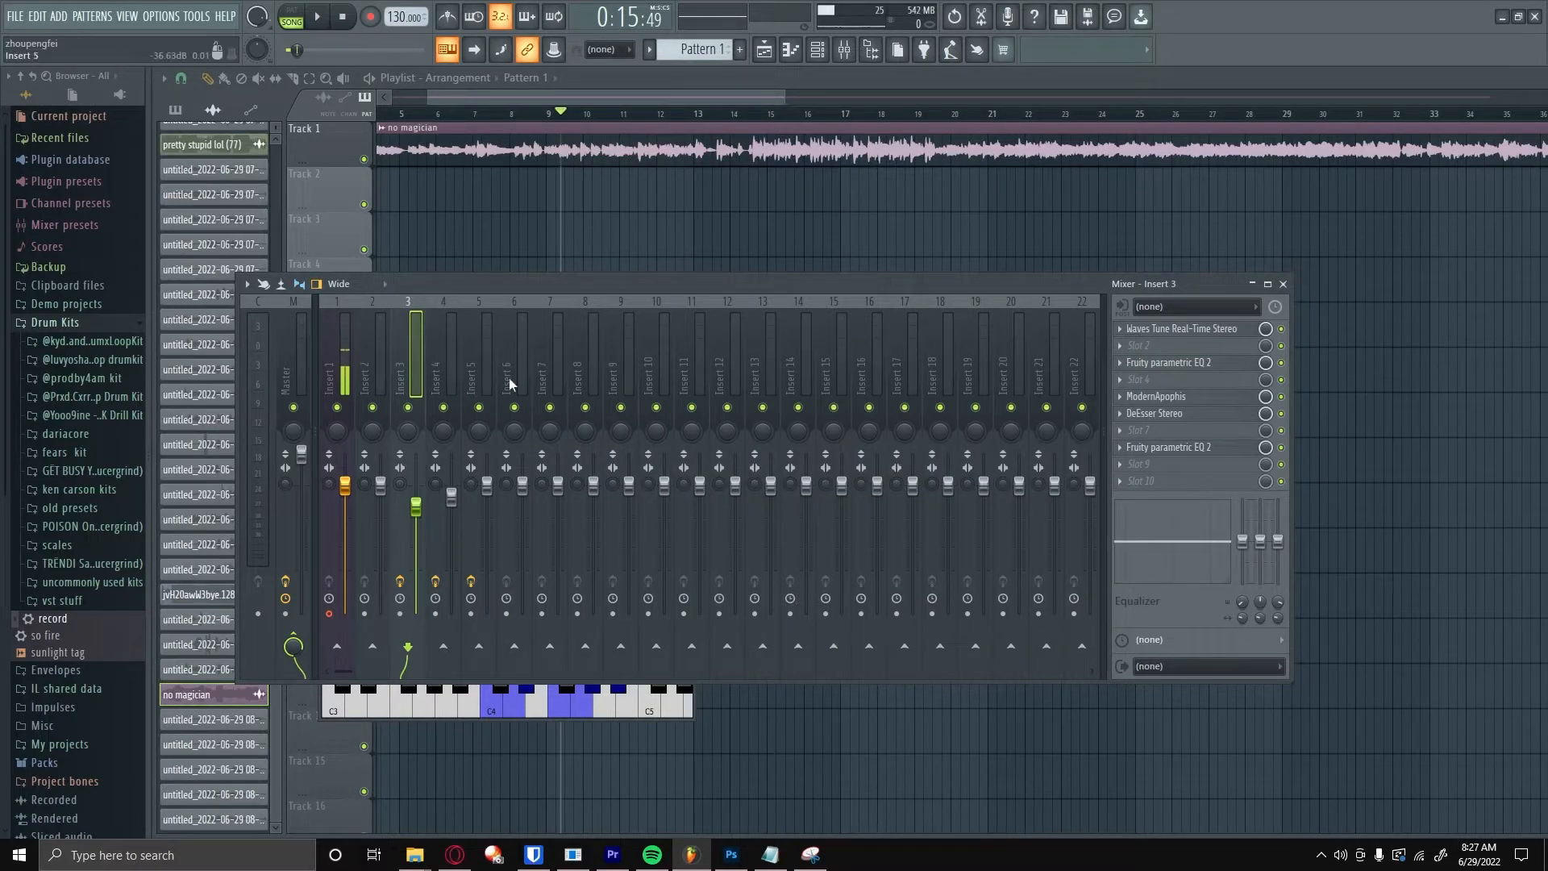
# Open Fruity Stereo Shaper on Insert 5 and audition the track with its current settings
pyautogui.click(487, 346)
pyautogui.click(1165, 345)
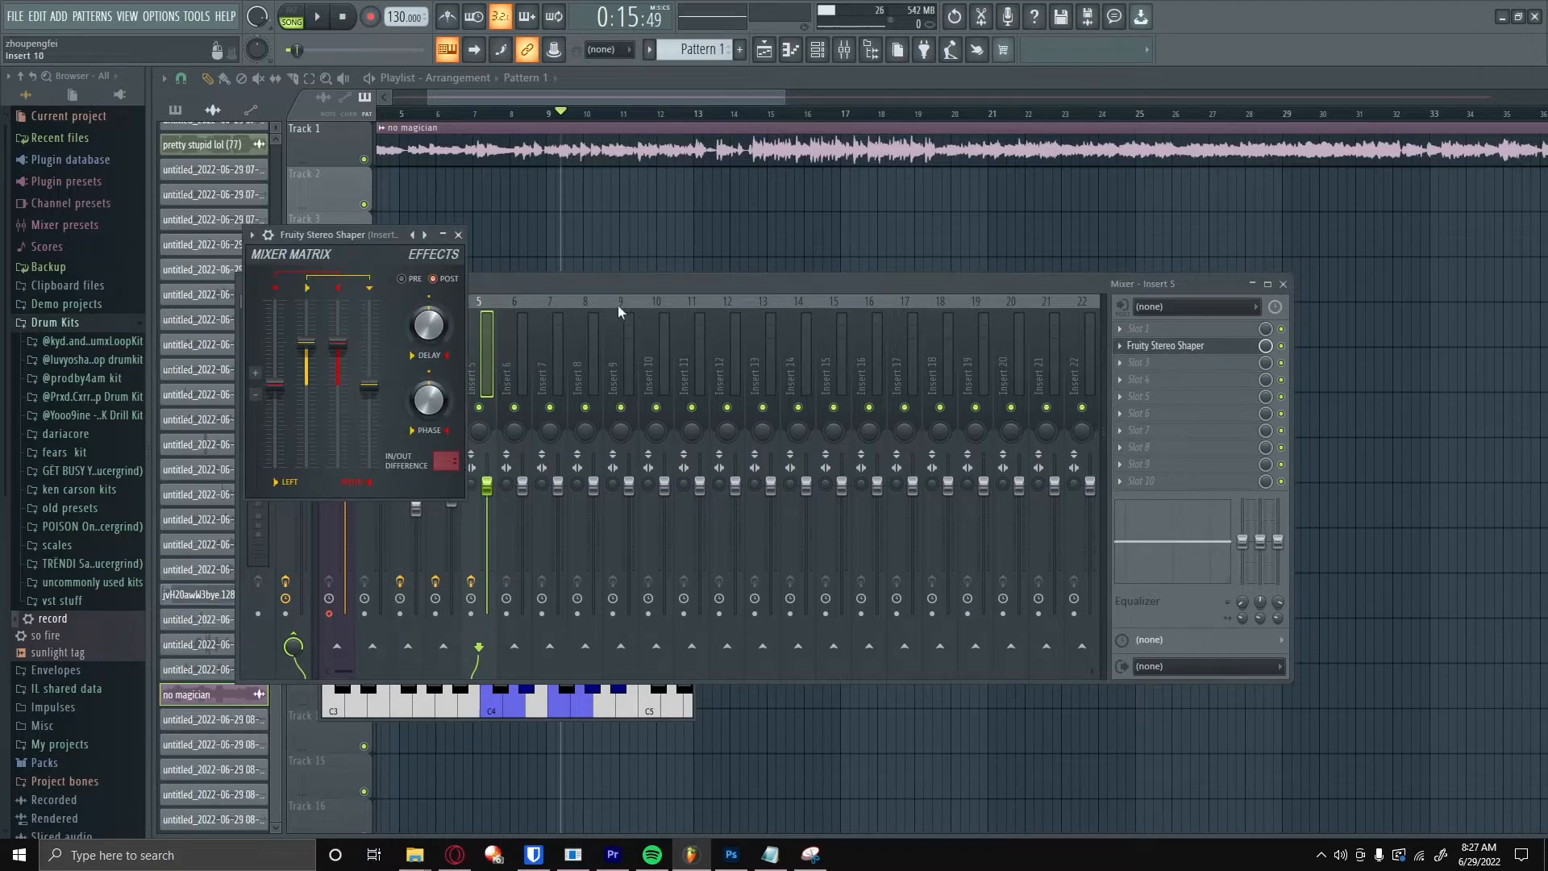
pyautogui.moveTo(309, 271); pyautogui.dragTo(582, 350)
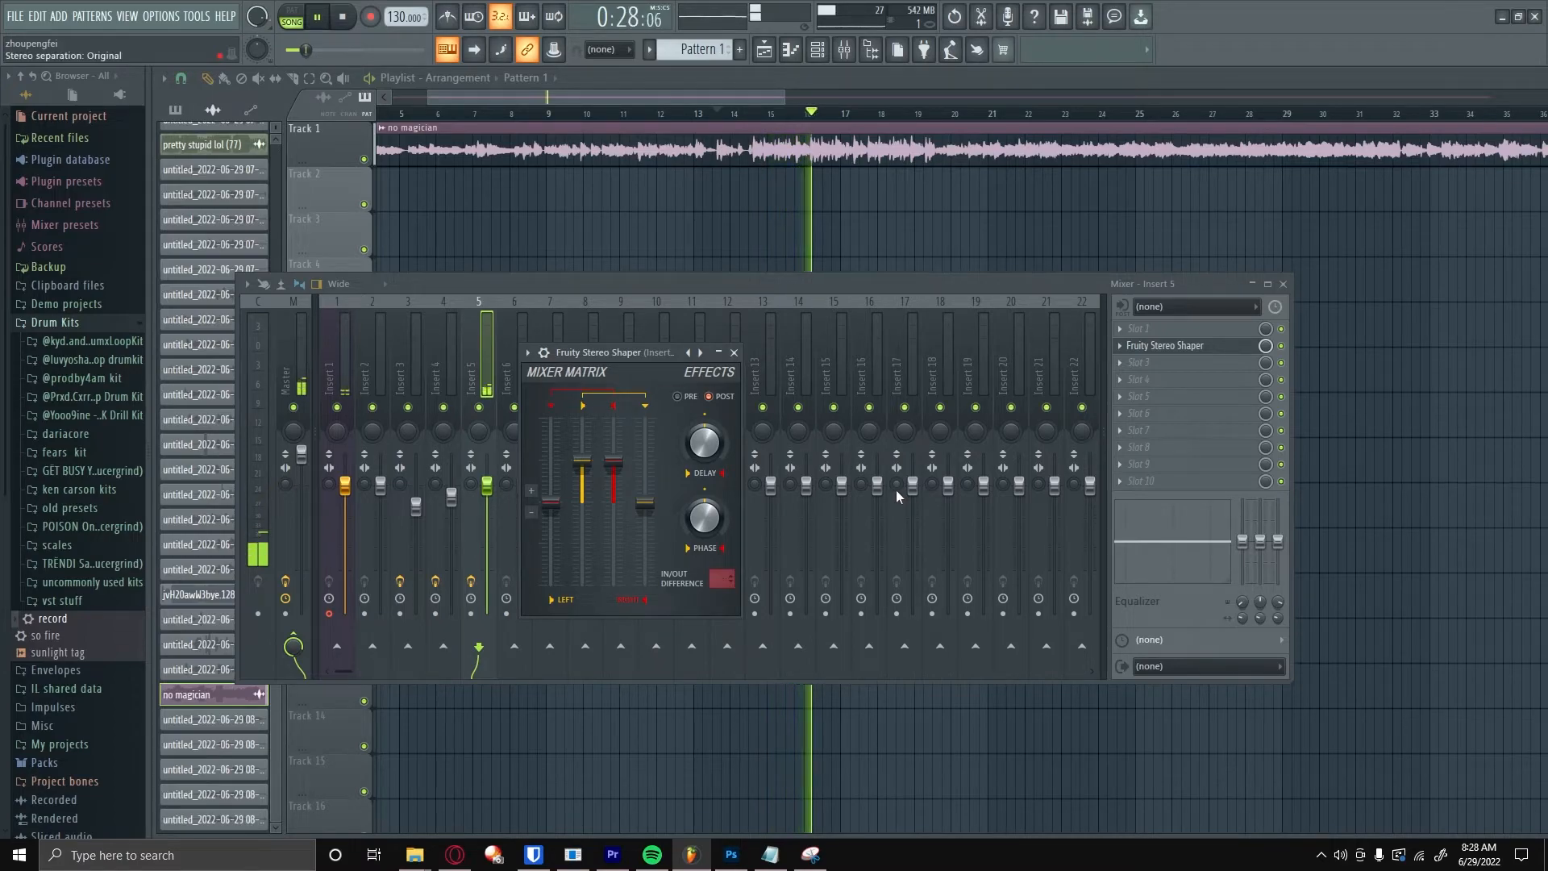
pyautogui.press('space')
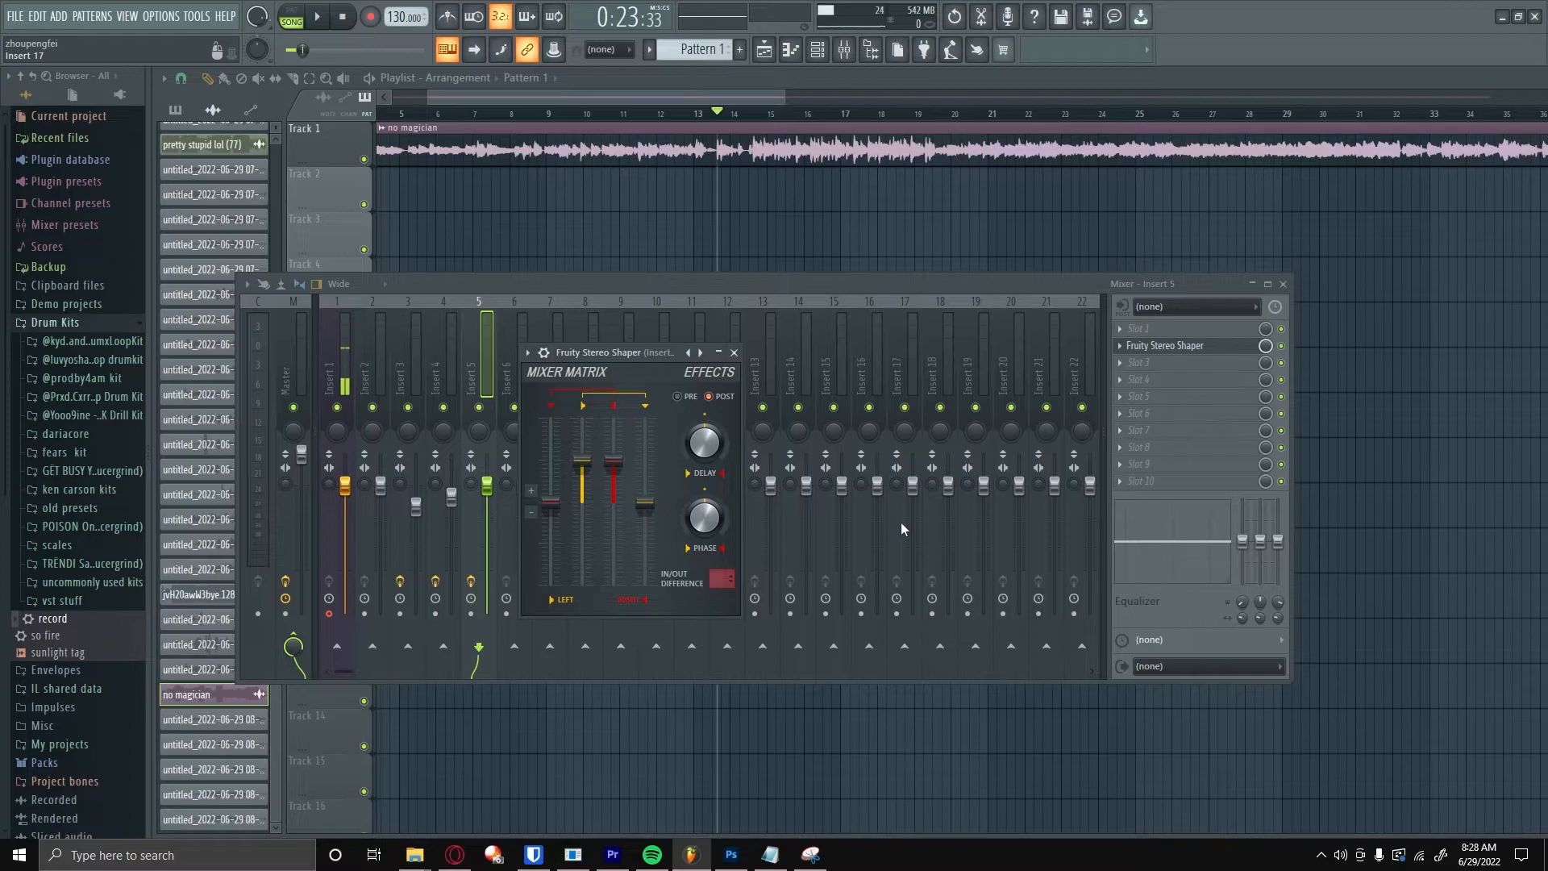
# Pull both cross-channel volumes in Fruity Stereo Shaper below centre to inverted values and audition the track
pyautogui.moveTo(645, 504); pyautogui.dragTo(645, 542)
pyautogui.moveTo(553, 504); pyautogui.dragTo(553, 543)
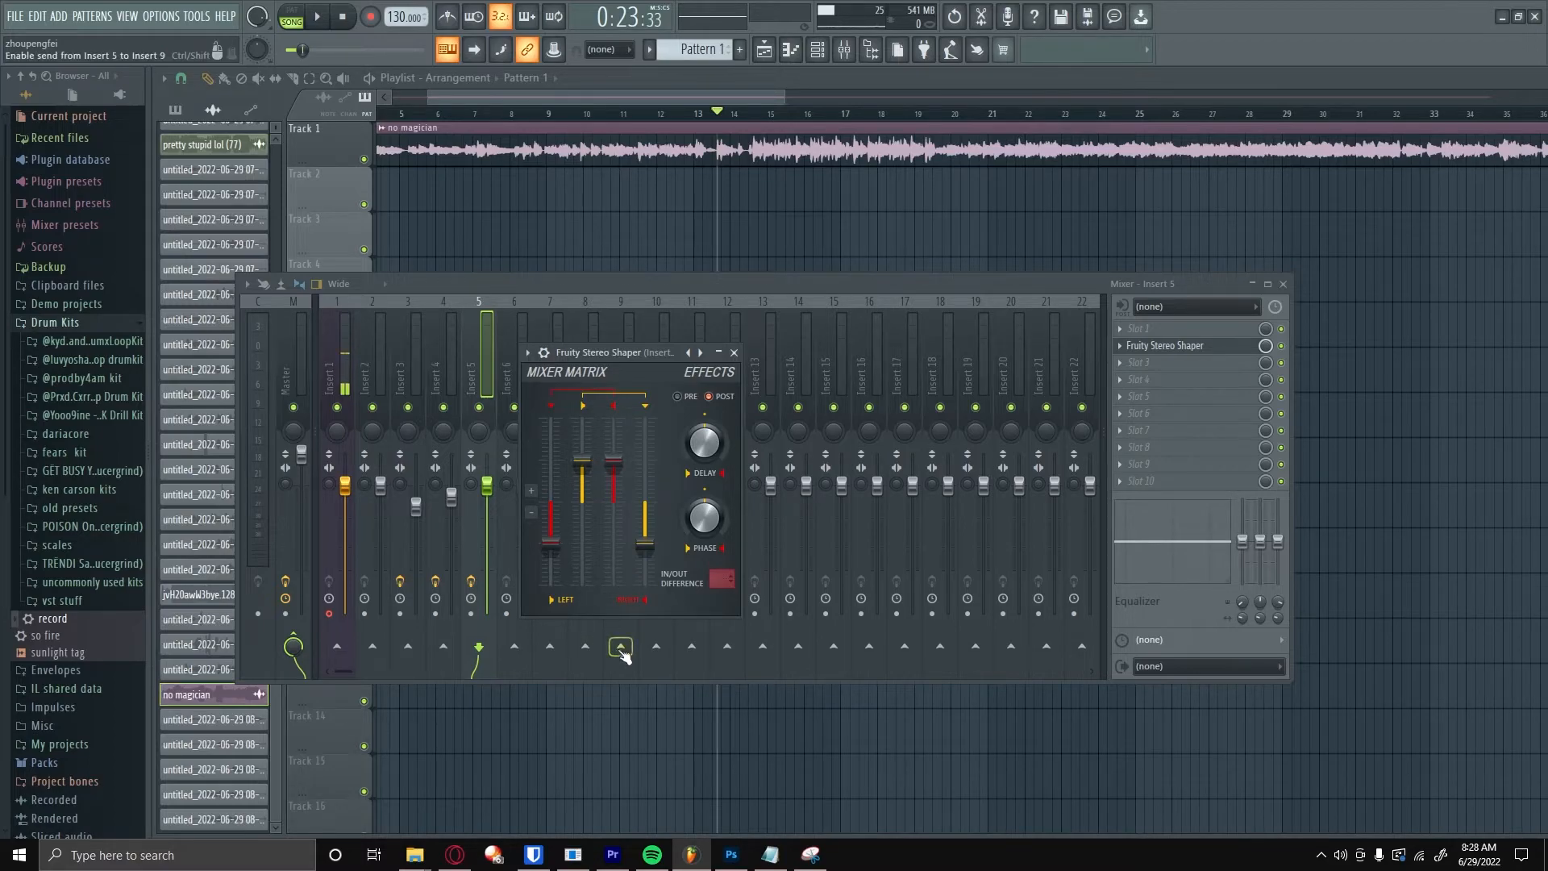
pyautogui.press('space')
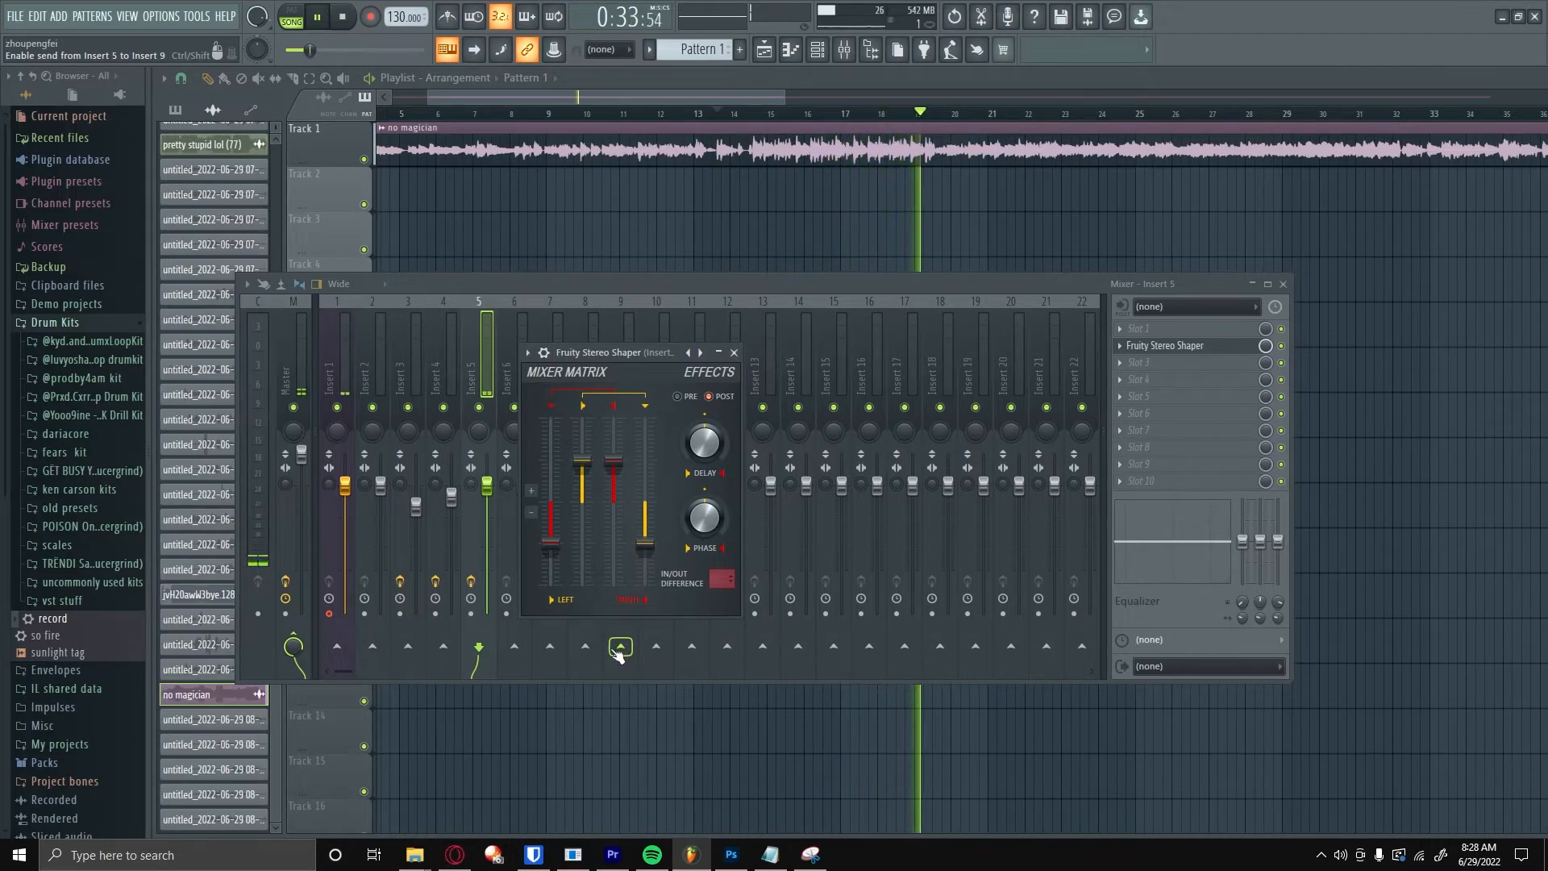
pyautogui.press('space')
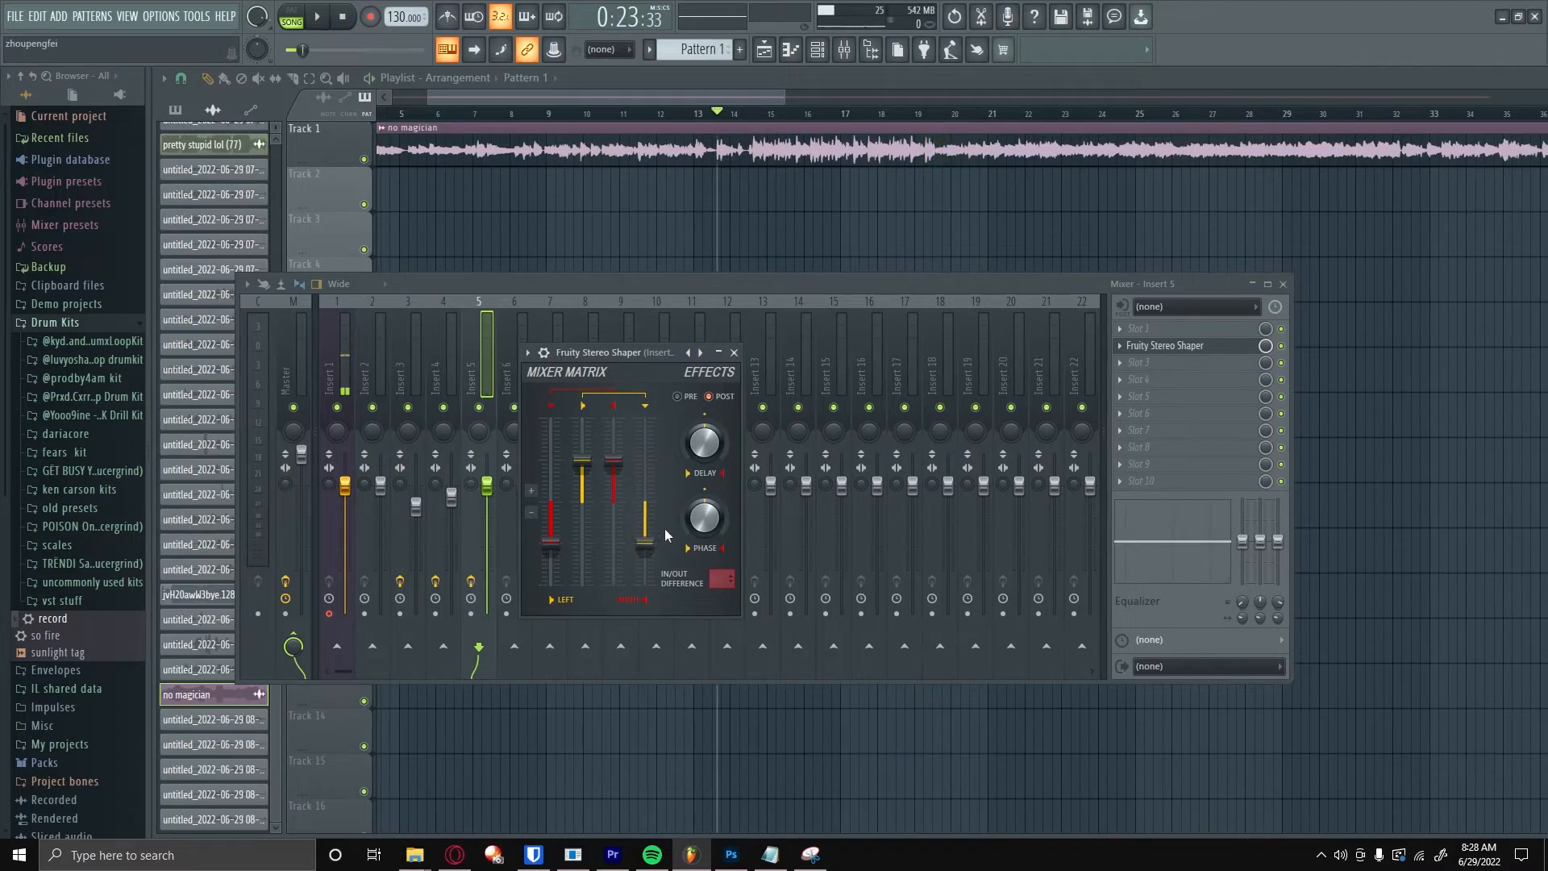
# Raise the left-into-right and right-into-left channel volumes to about 0.0 dB for comparison and audition the track
pyautogui.moveTo(644, 542); pyautogui.dragTo(645, 470)
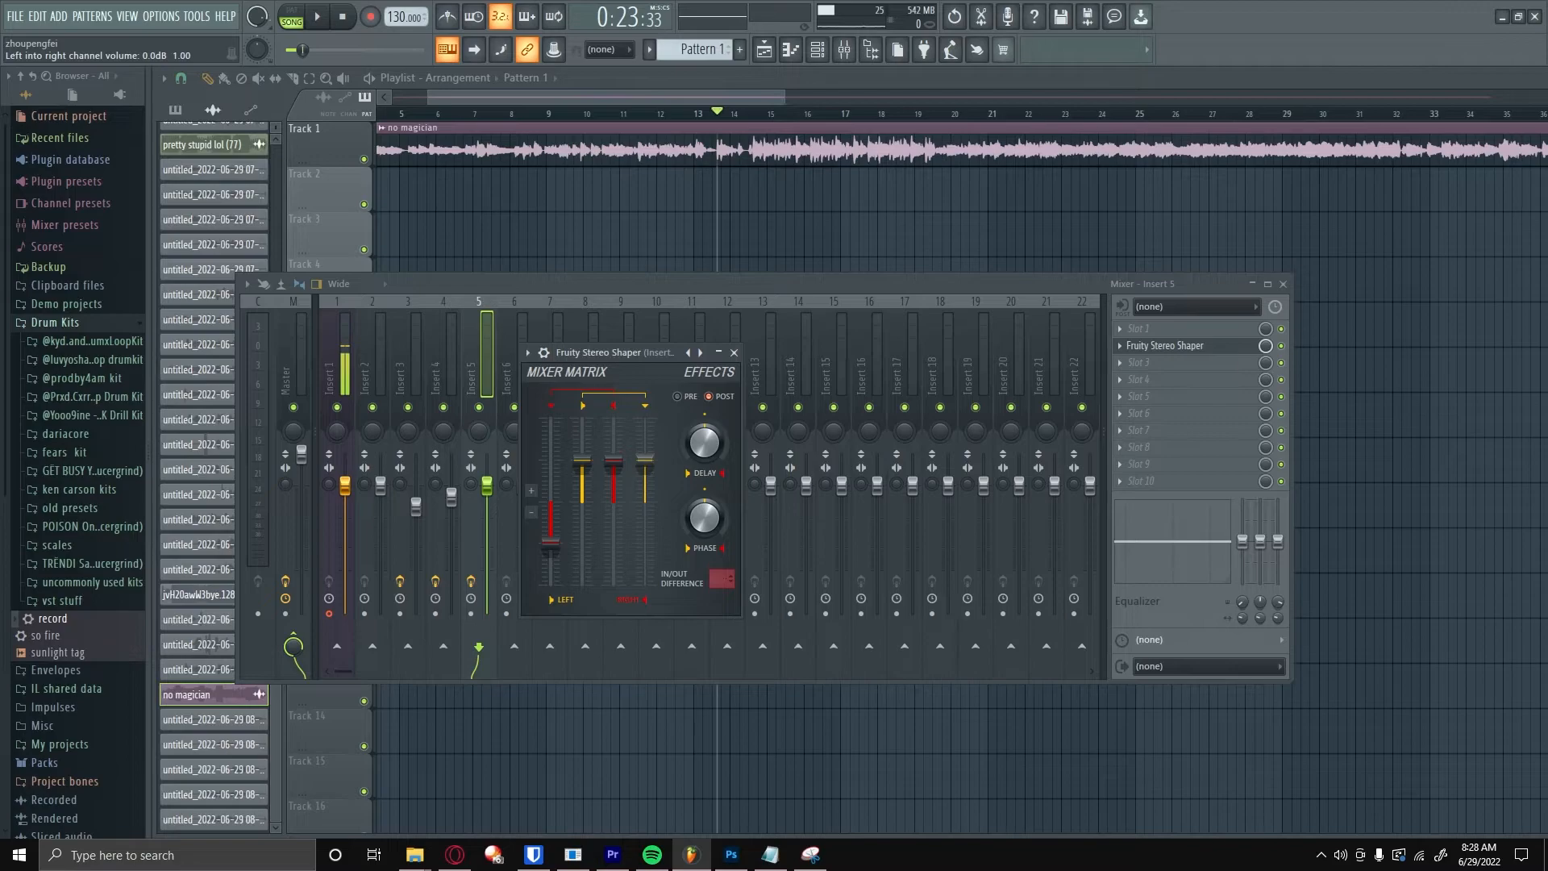
pyautogui.moveTo(550, 541); pyautogui.dragTo(550, 460)
pyautogui.press('space')
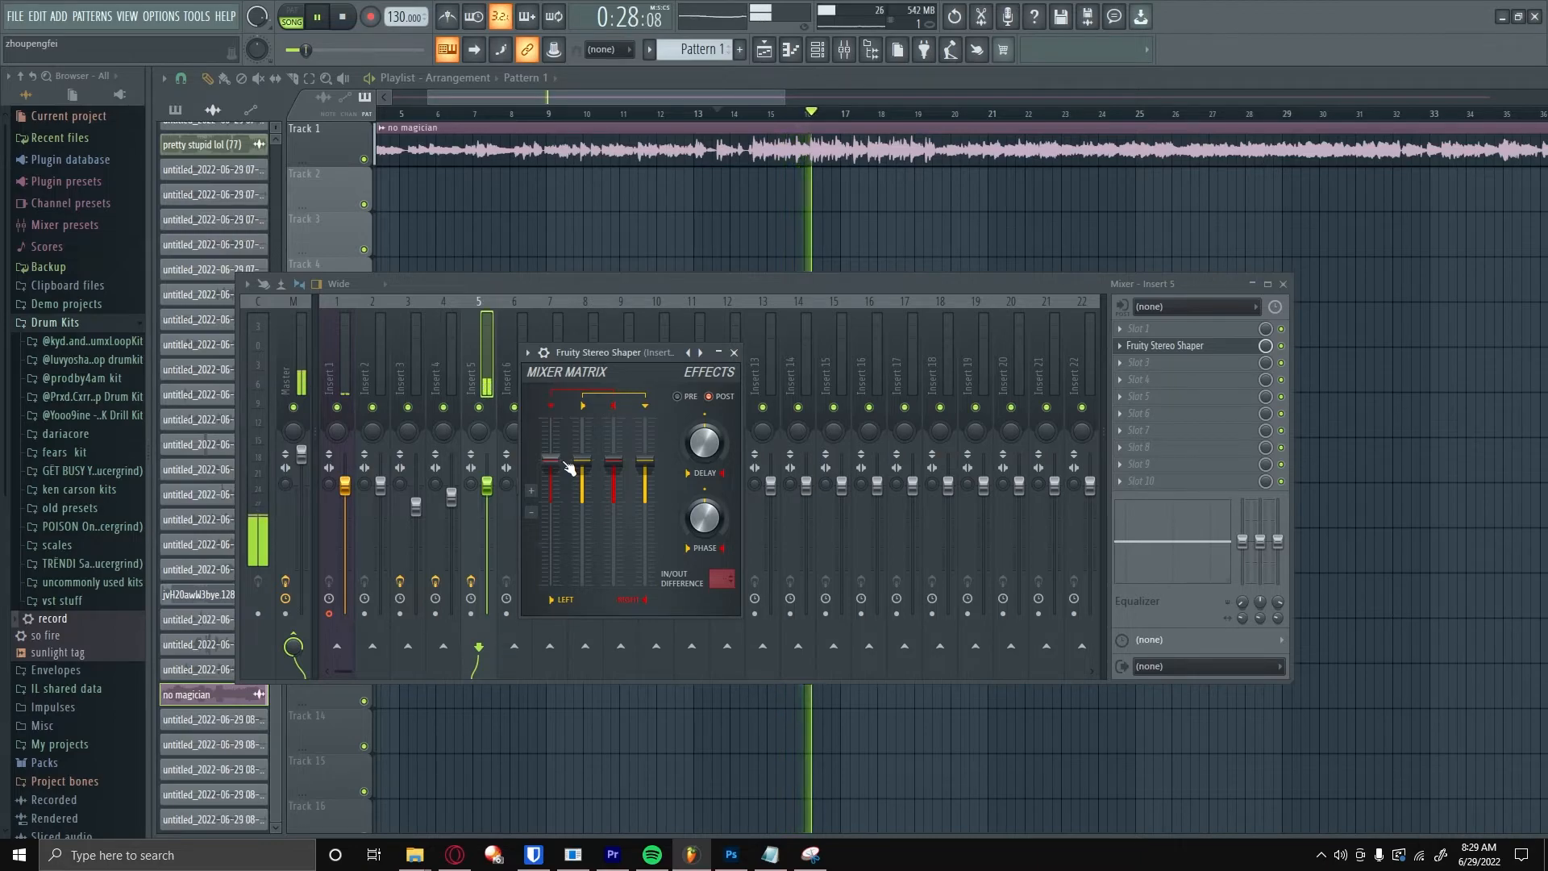
pyautogui.press('space')
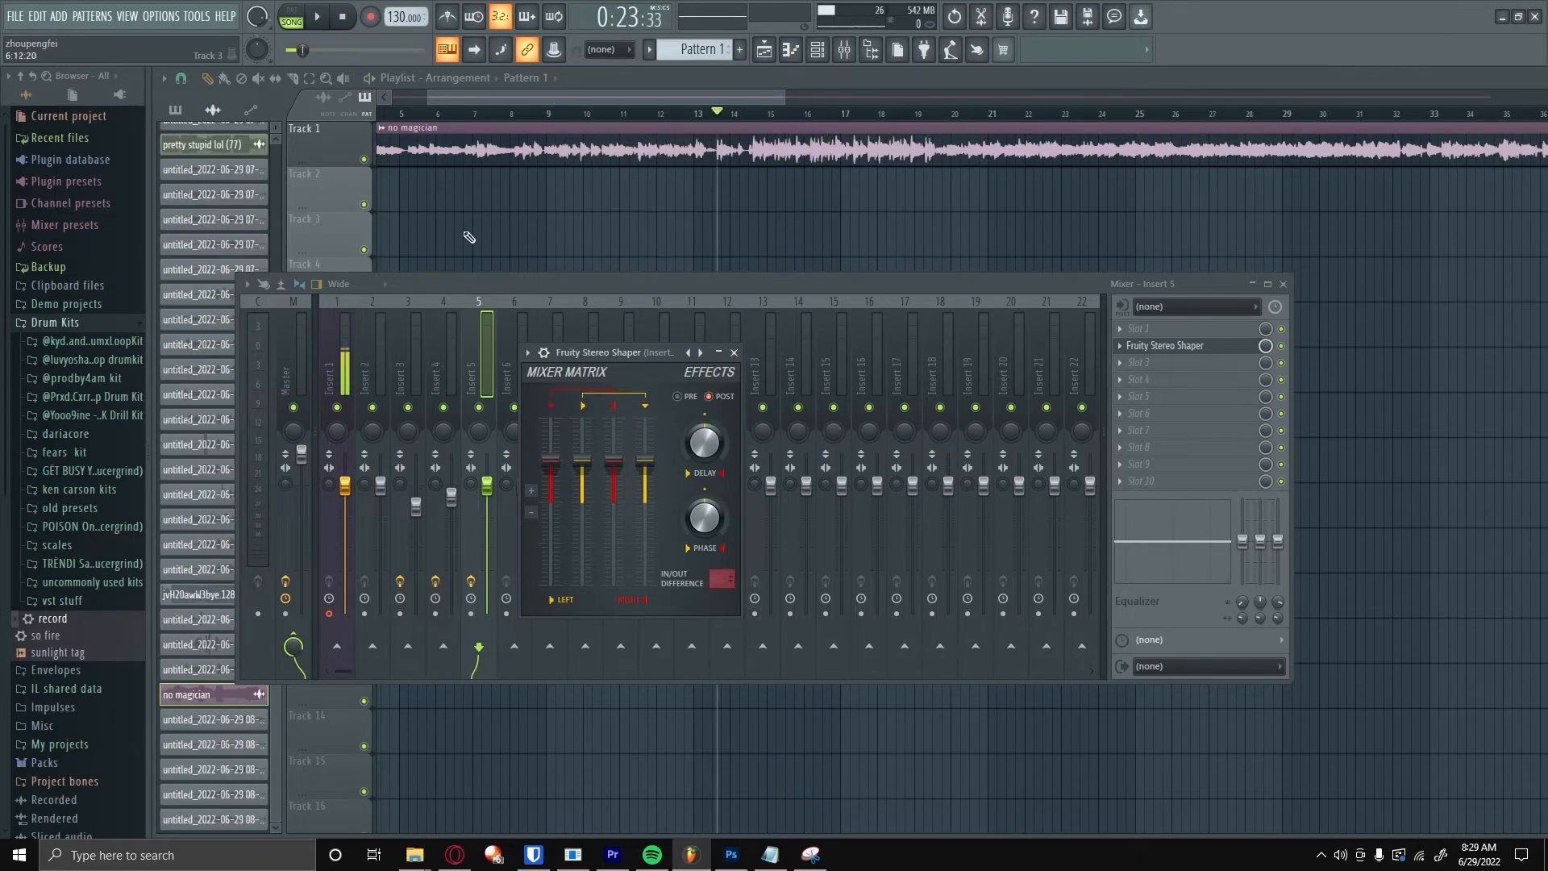
# Return the left-into-right and right-into-left channel volumes to inverted values below centre and play back the result
pyautogui.moveTo(550, 462); pyautogui.dragTo(551, 541)
pyautogui.moveTo(644, 462); pyautogui.dragTo(645, 548)
pyautogui.press('space')
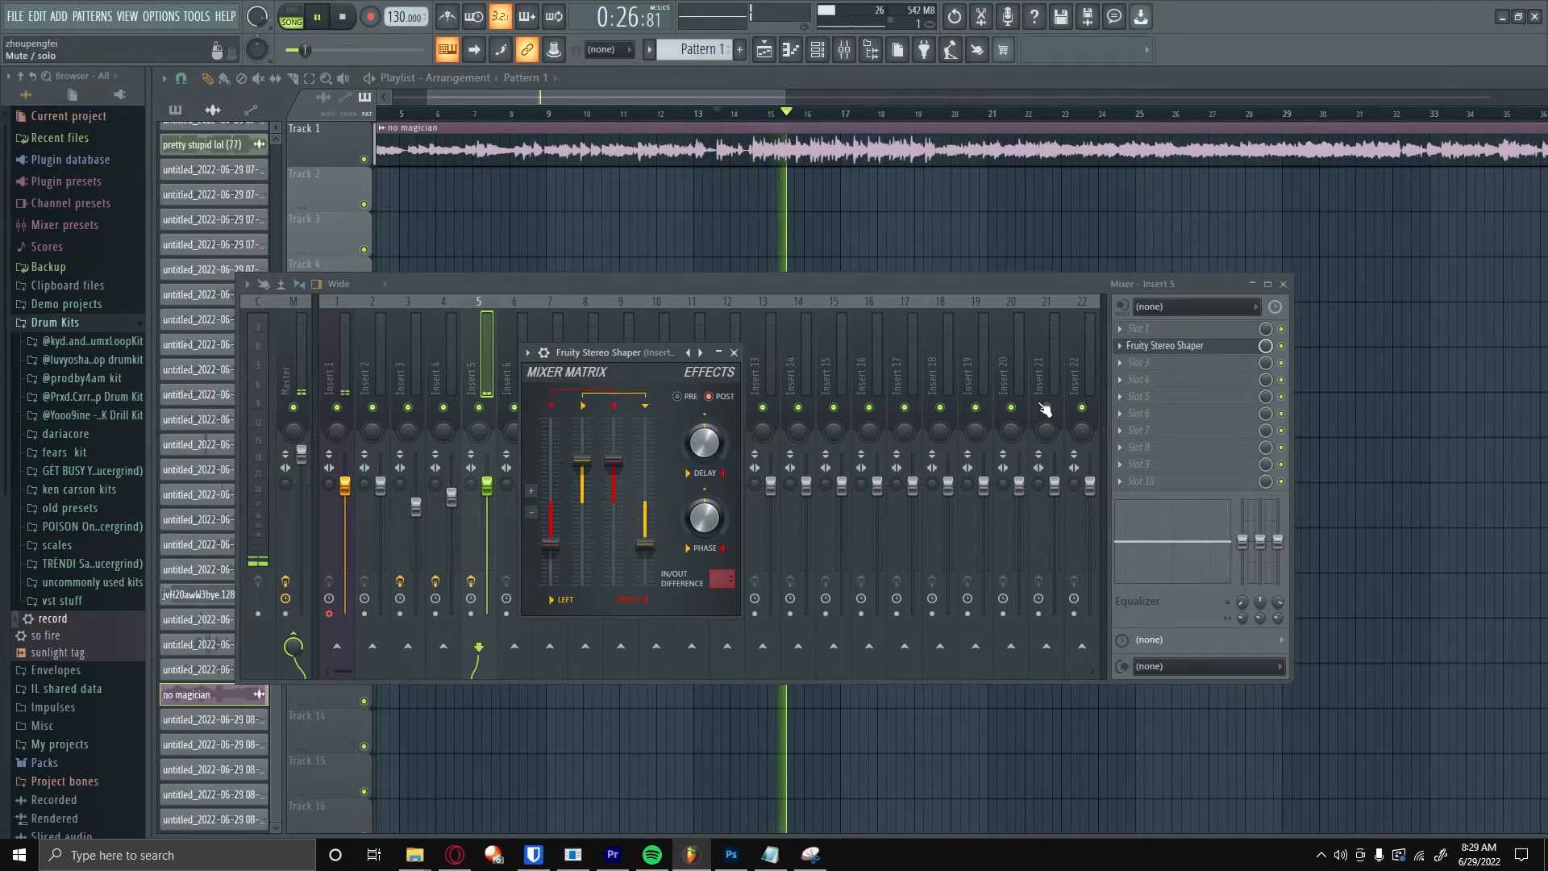
pyautogui.press('space')
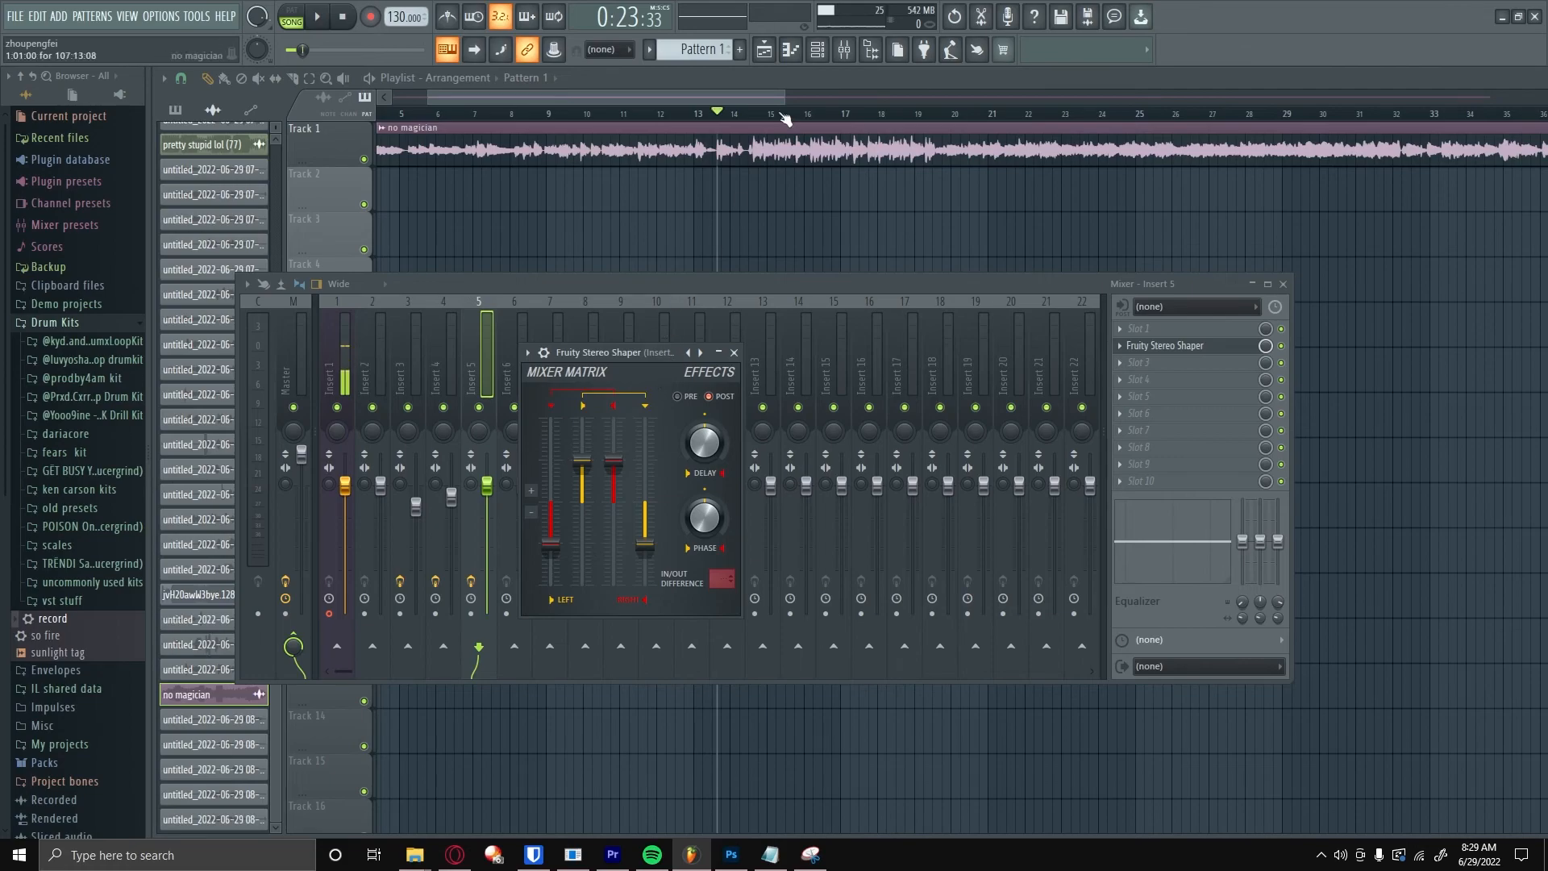
pyautogui.press('F9')
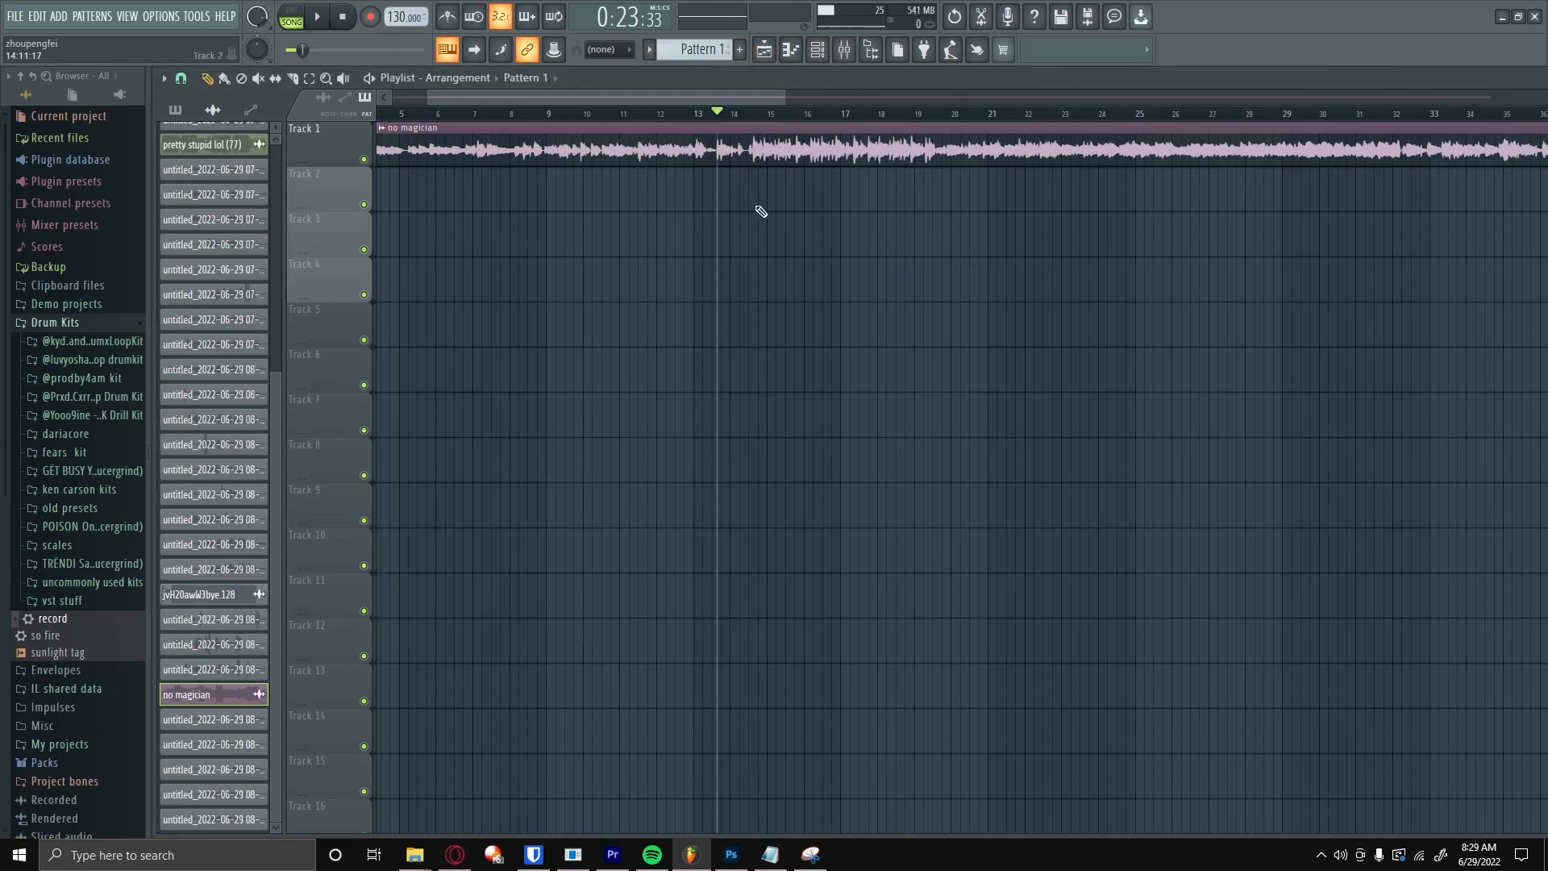
pyautogui.press('F9')
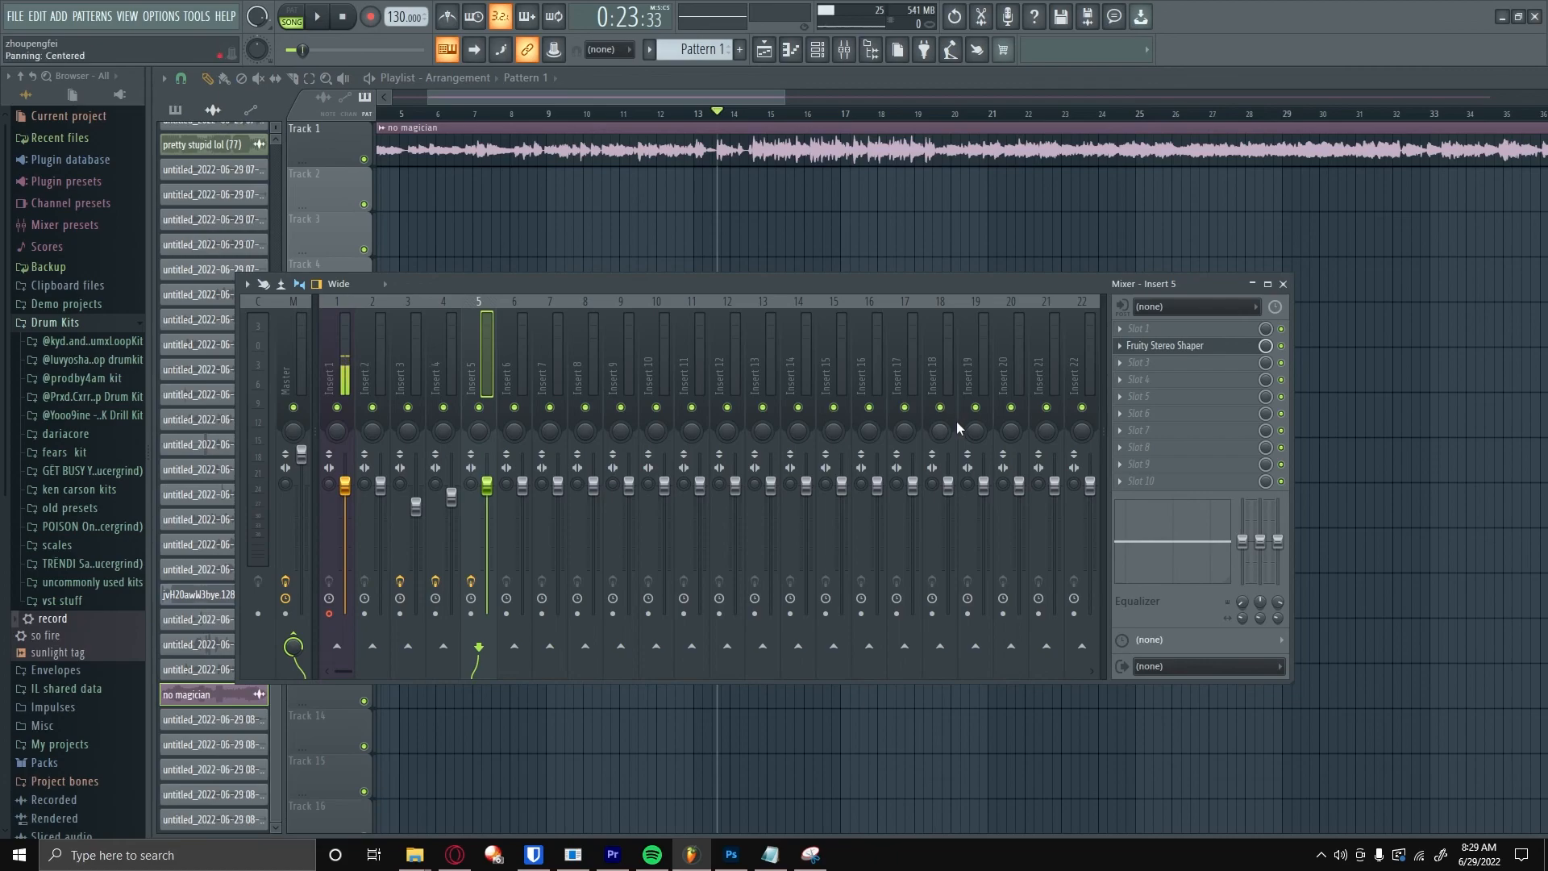